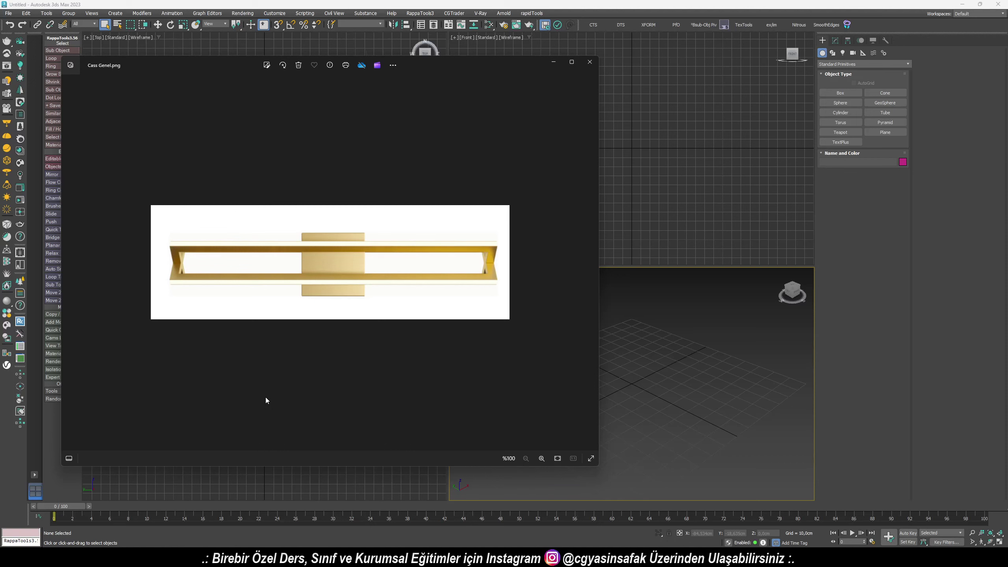
# Check the Cass Ölçüler.png dimensions and convert 24 inches to 60,96 cm (24×2,54)
pyautogui.press('Right')
pyautogui.press('Right')
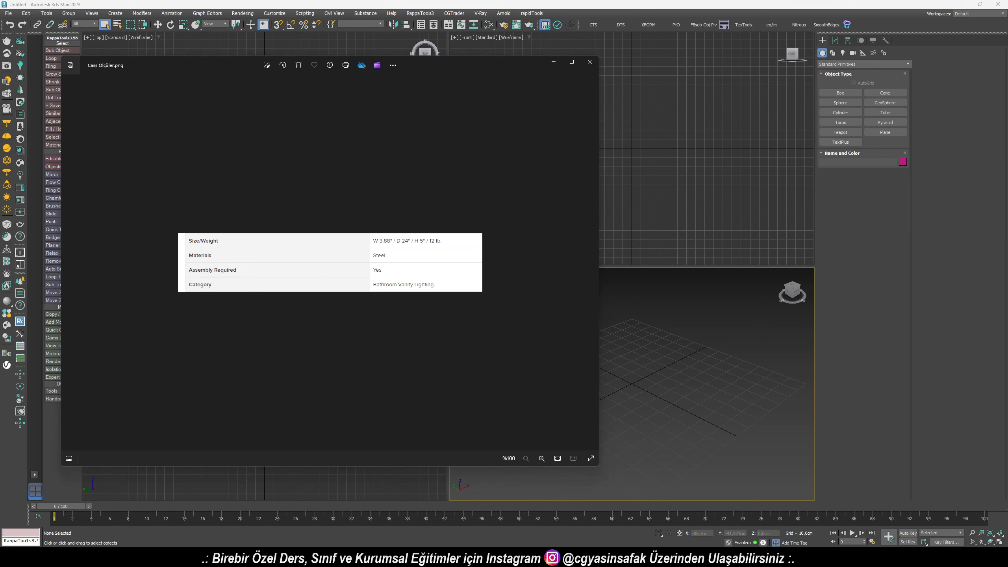
pyautogui.write('24*2,54')
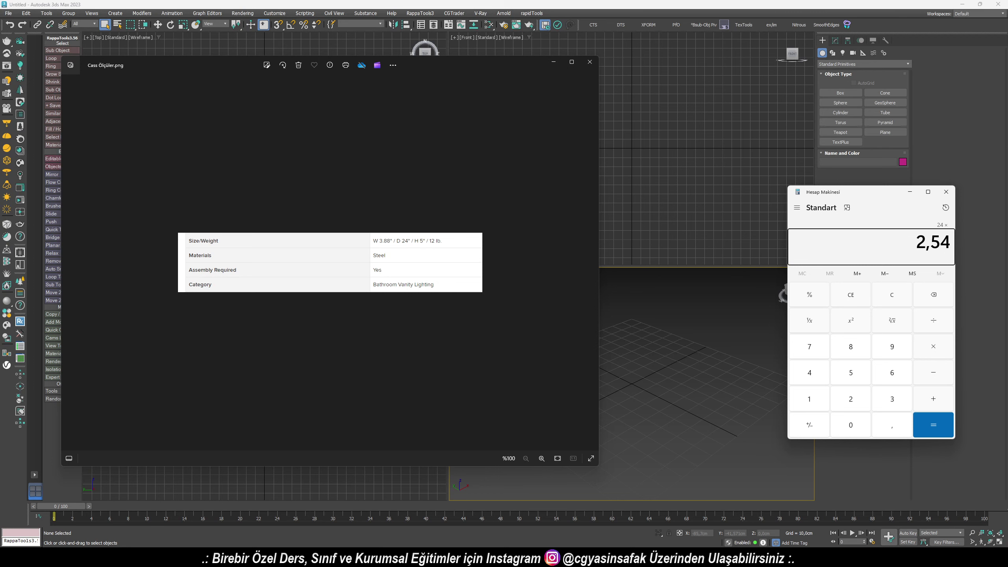
pyautogui.press('Return')
pyautogui.click(910, 192)
pyautogui.click(726, 175)
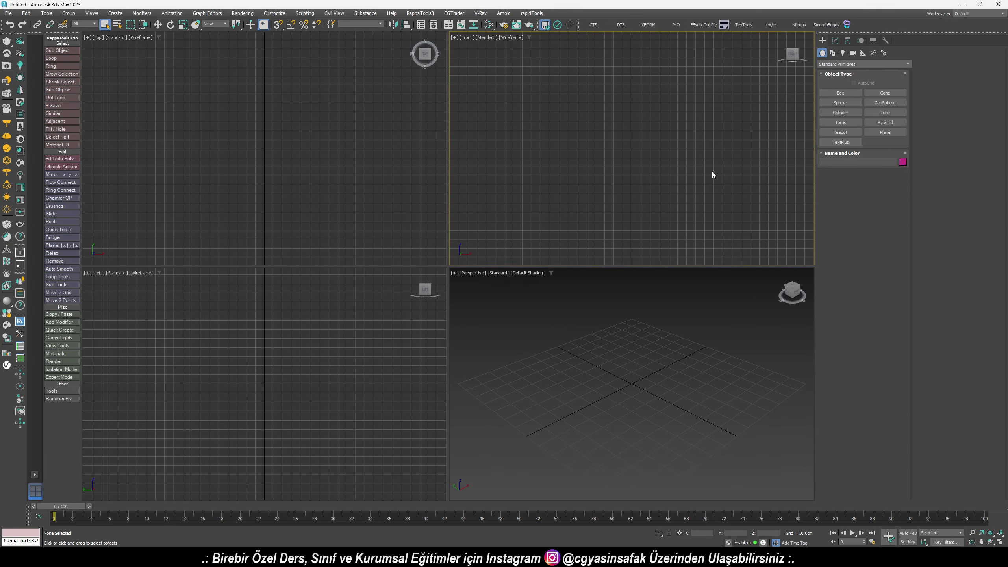
# In a maximized Front viewport, draw a shaded plane with its segment counts reset to 1
pyautogui.hotkey('alt', 'w')
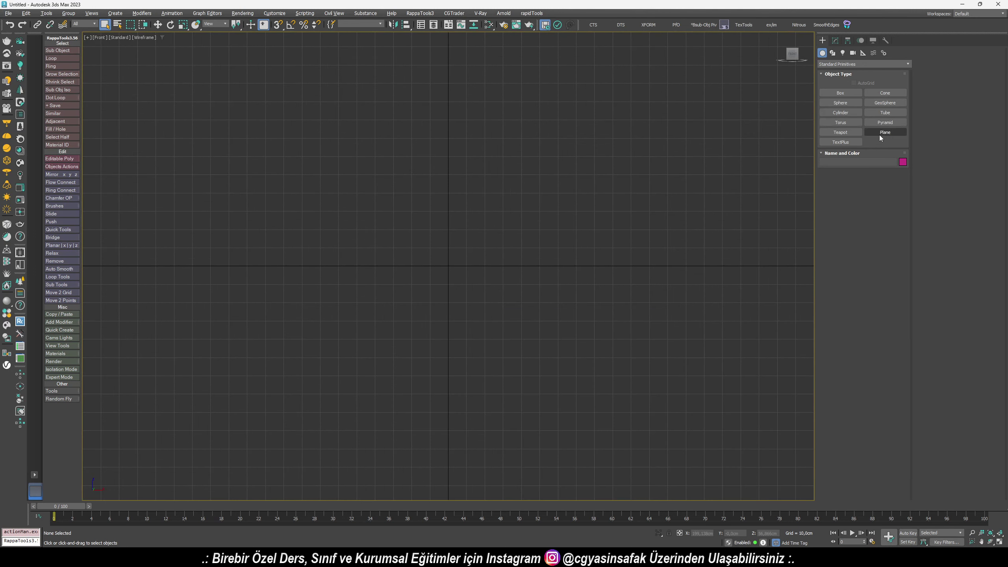
pyautogui.click(879, 135)
pyautogui.moveTo(695, 391)
pyautogui.mouseDown()
pyautogui.moveTo(370, 216)
pyautogui.moveTo(262, 178)
pyautogui.mouseUp()
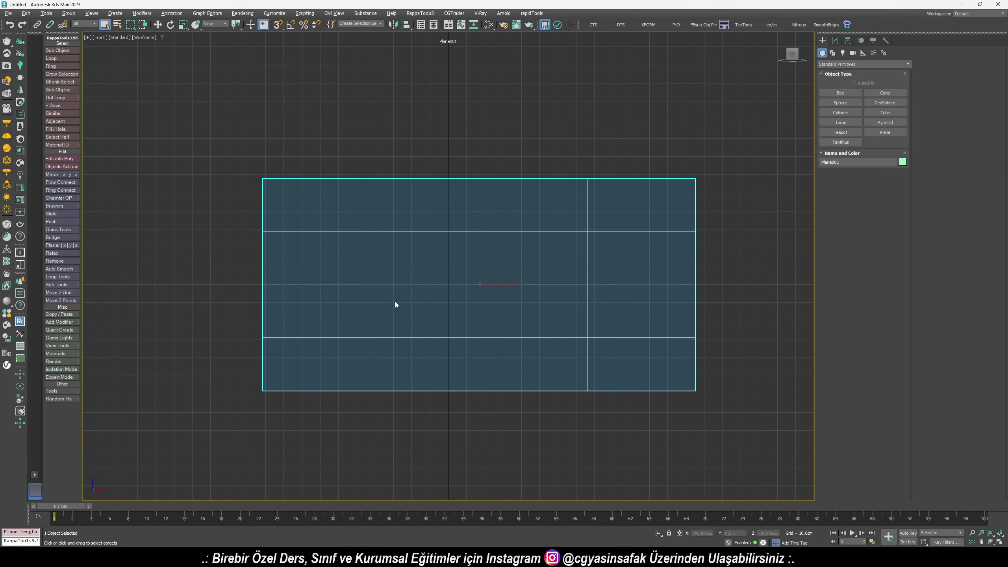
pyautogui.press('F3')
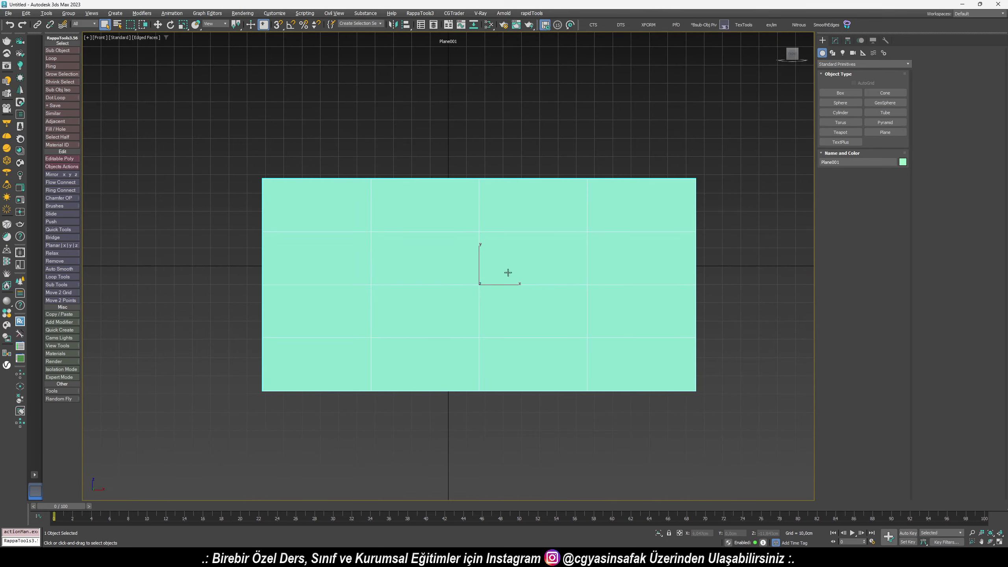
pyautogui.click(835, 41)
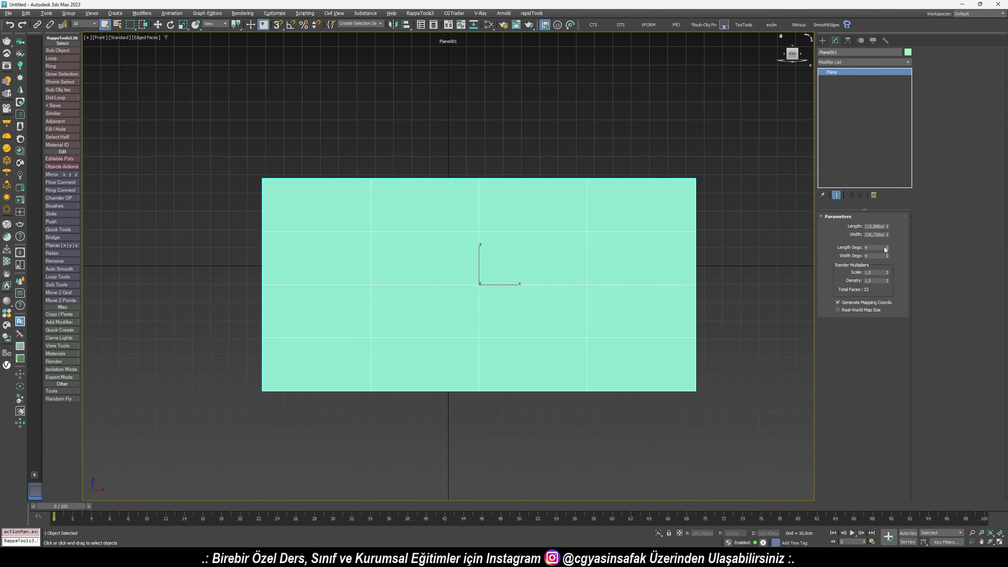
pyautogui.rightClick(886, 247)
pyautogui.moveTo(510, 256); pyautogui.dragTo(475, 269, button='middle')
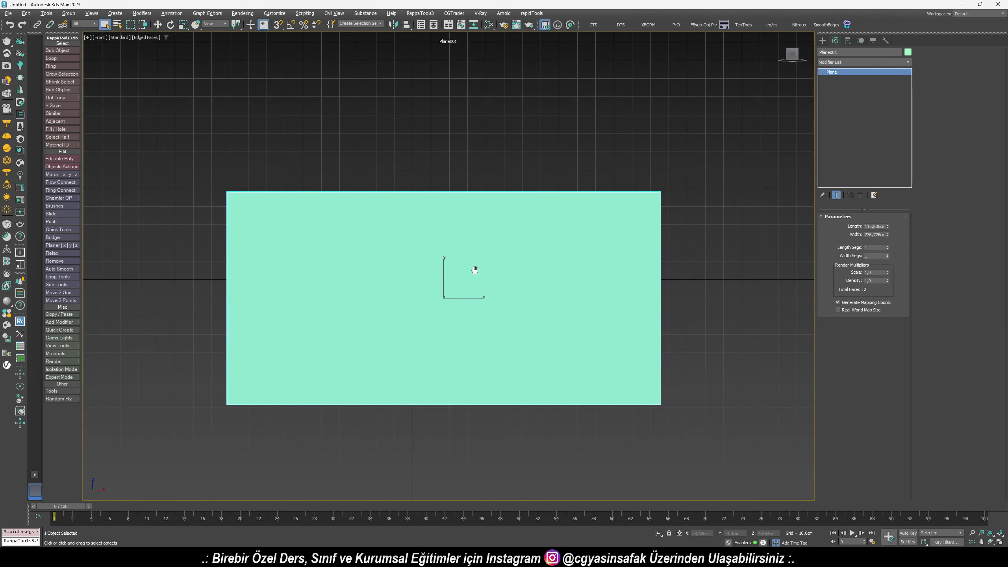
pyautogui.hotkey('alt', 'Tab')
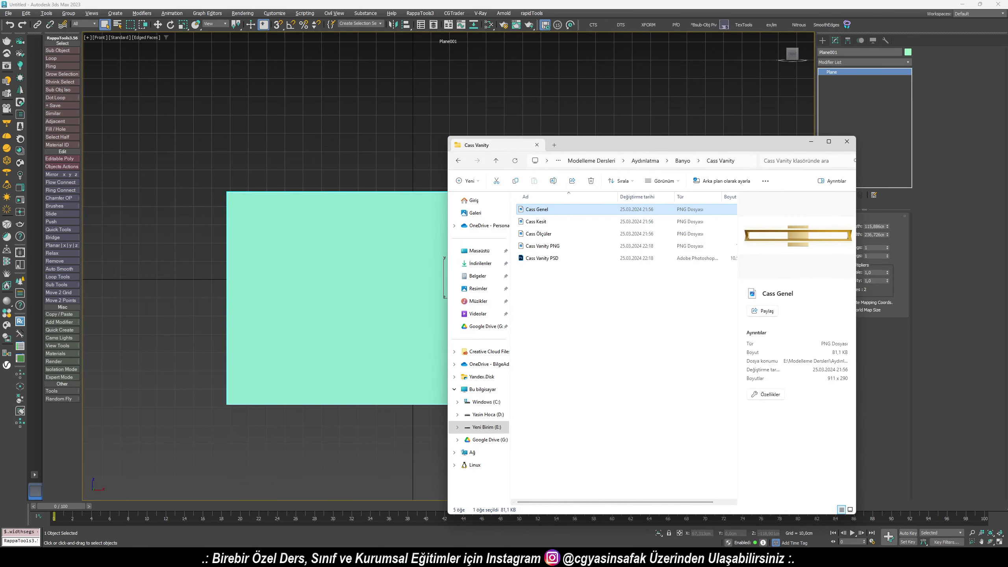
pyautogui.hotkey('alt', 'Tab')
# Set the plane's Length to 290 cm and Width to 911 cm
pyautogui.doubleClick(872, 227)
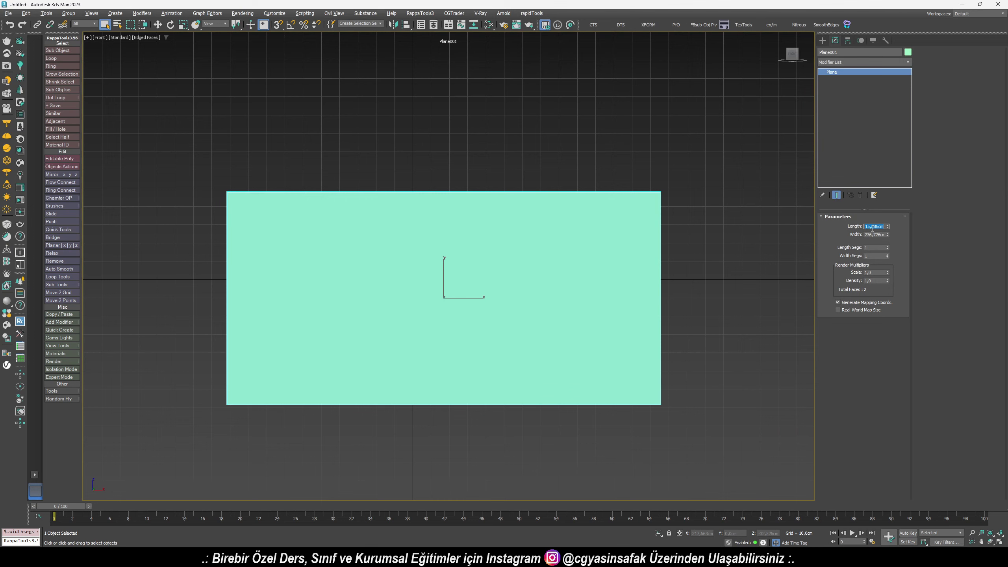
pyautogui.write('290')
pyautogui.press('Return')
pyautogui.press('Tab')
pyautogui.write('911')
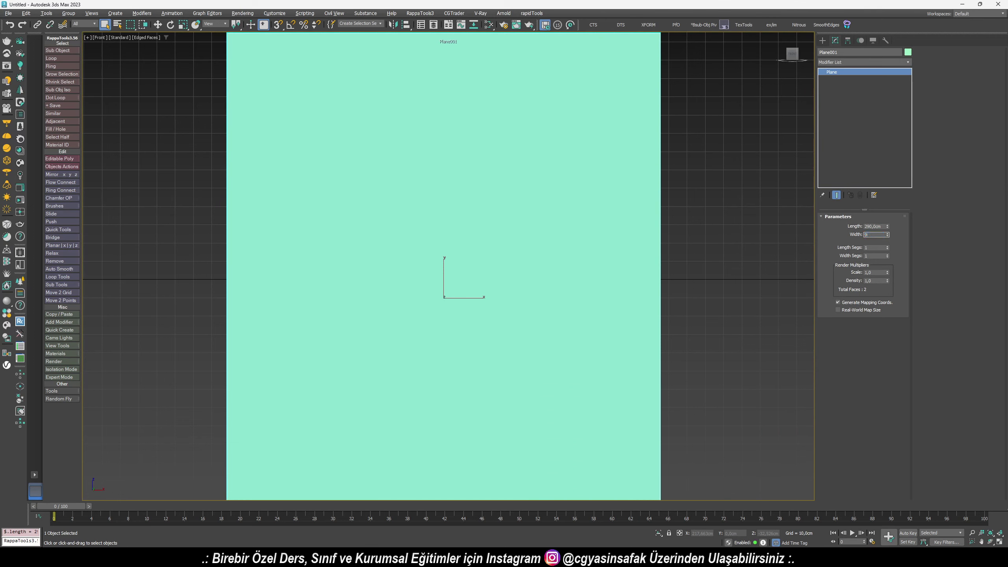
pyautogui.press('Return')
# Texture the framed plane by dragging Cass Genel.png onto it
pyautogui.scroll(-3, 615, 232)
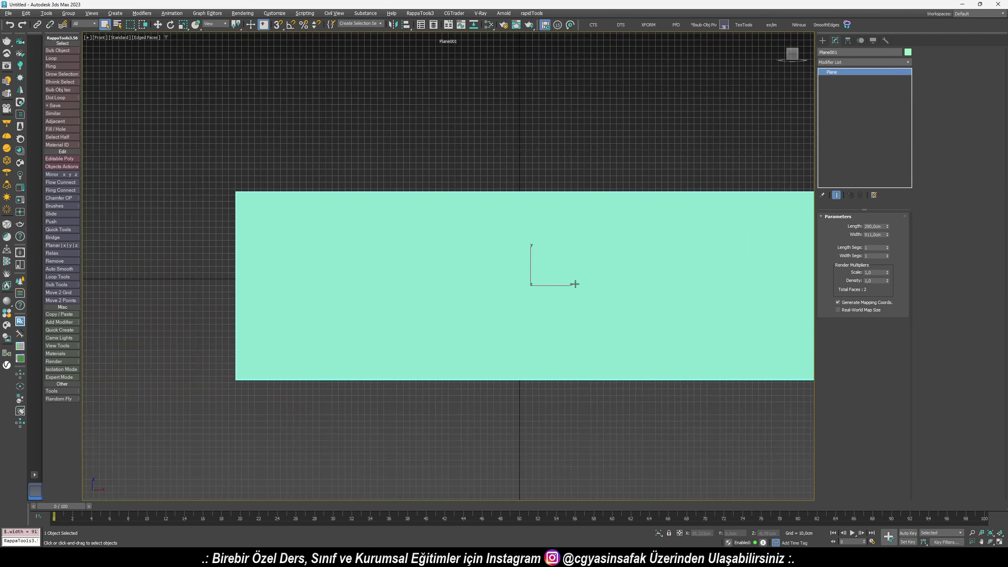
pyautogui.moveTo(592, 449); pyautogui.dragTo(472, 465, button='middle')
pyautogui.hotkey('alt', 'Tab')
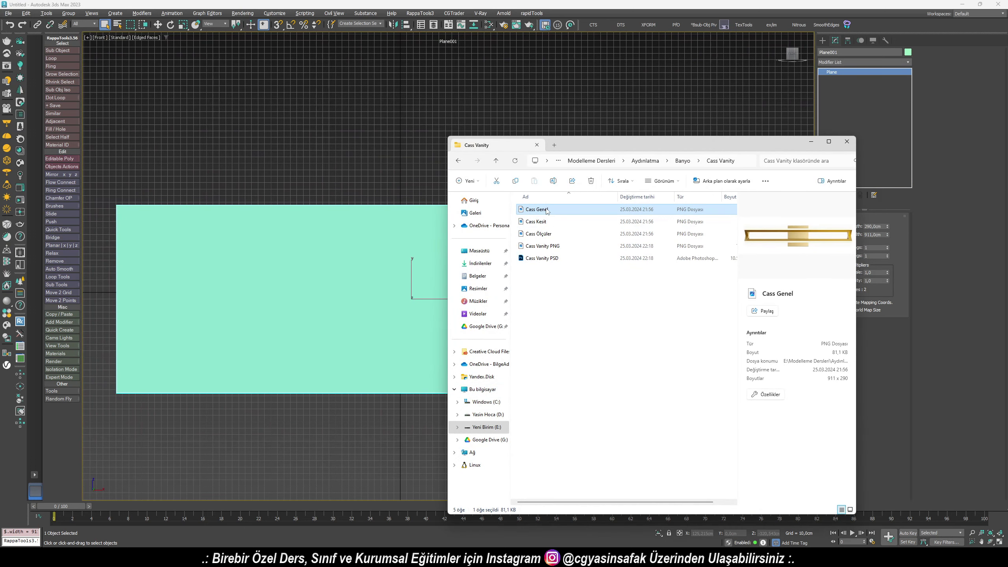
pyautogui.moveTo(536, 209); pyautogui.dragTo(365, 270)
pyautogui.click(389, 459)
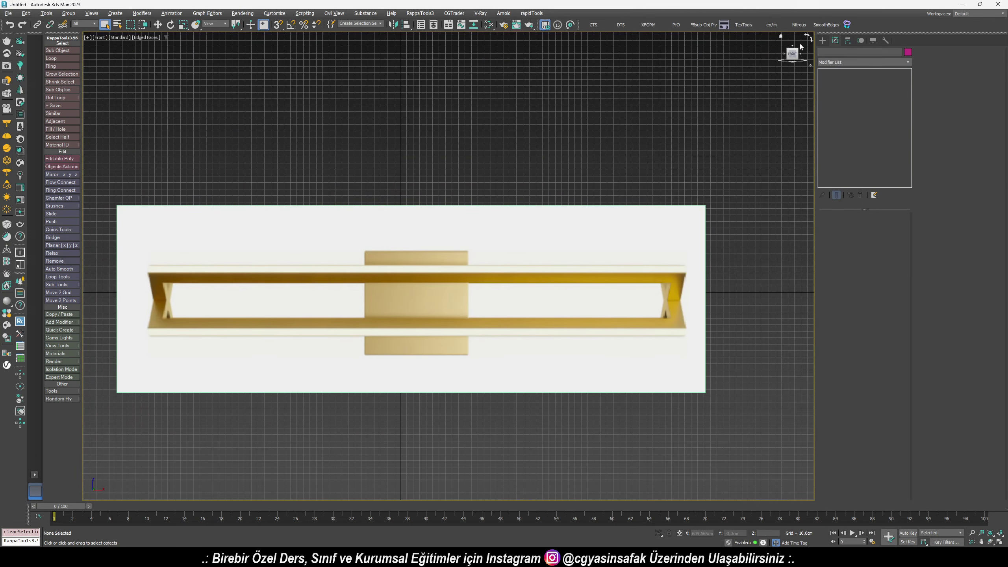
# Draw a small helper plane below the image with a width of 7,5
pyautogui.click(822, 40)
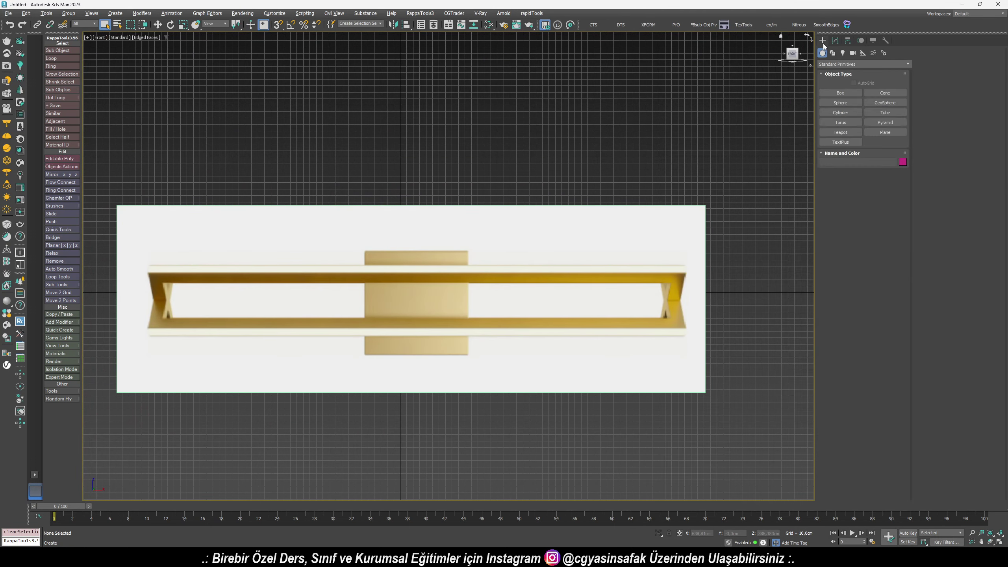
pyautogui.click(881, 134)
pyautogui.moveTo(354, 411); pyautogui.dragTo(429, 434)
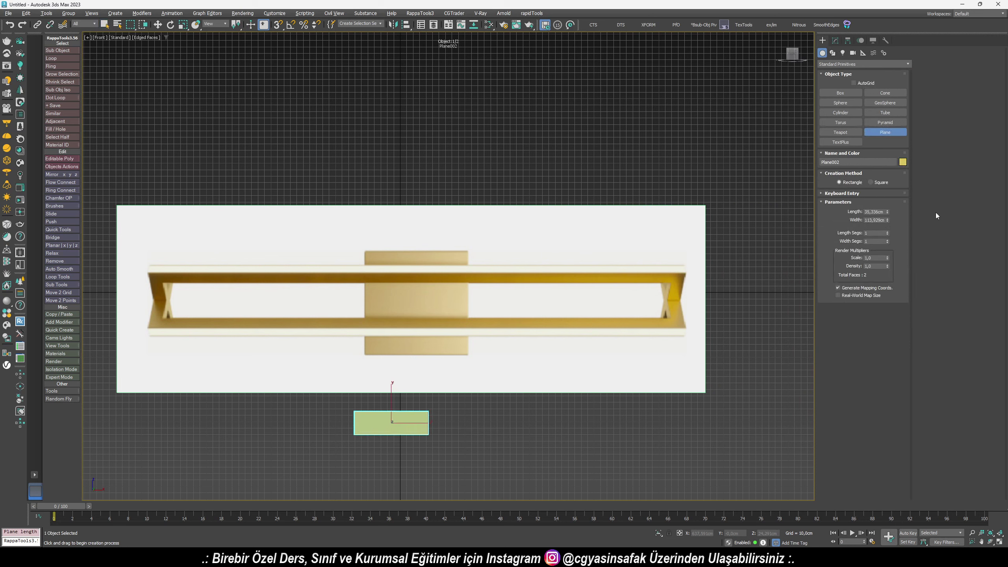
pyautogui.doubleClick(882, 220)
pyautogui.write('7,5')
pyautogui.press('Return')
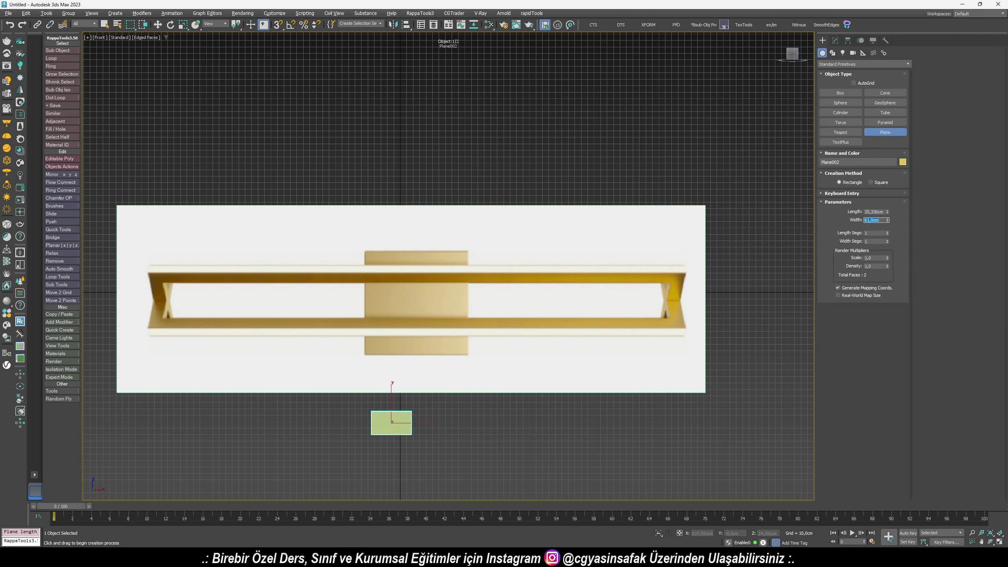
pyautogui.rightClick(391, 280)
# Align the image plane's pivot to the helper's centre and scale it down around it
pyautogui.click(391, 278)
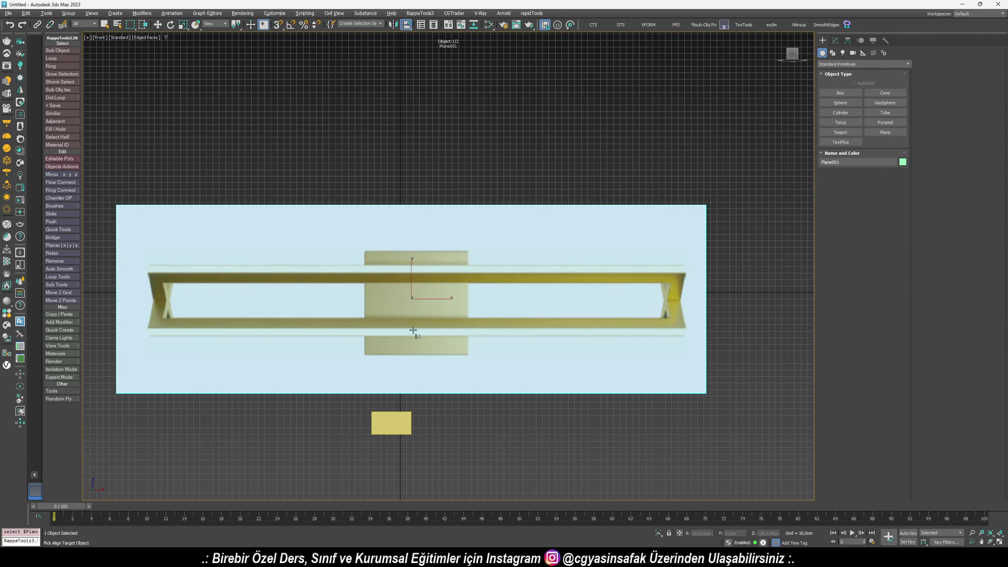
pyautogui.click(393, 422)
pyautogui.moveTo(388, 446); pyautogui.dragTo(420, 392, button='middle')
pyautogui.press('r')
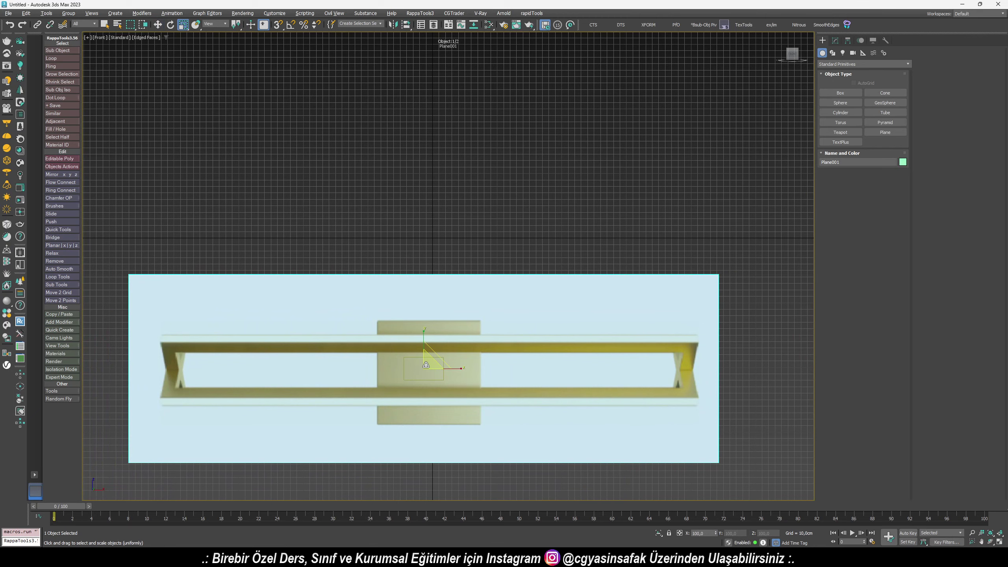
pyautogui.moveTo(424, 397); pyautogui.dragTo(499, 152)
pyautogui.scroll(4, 412, 374)
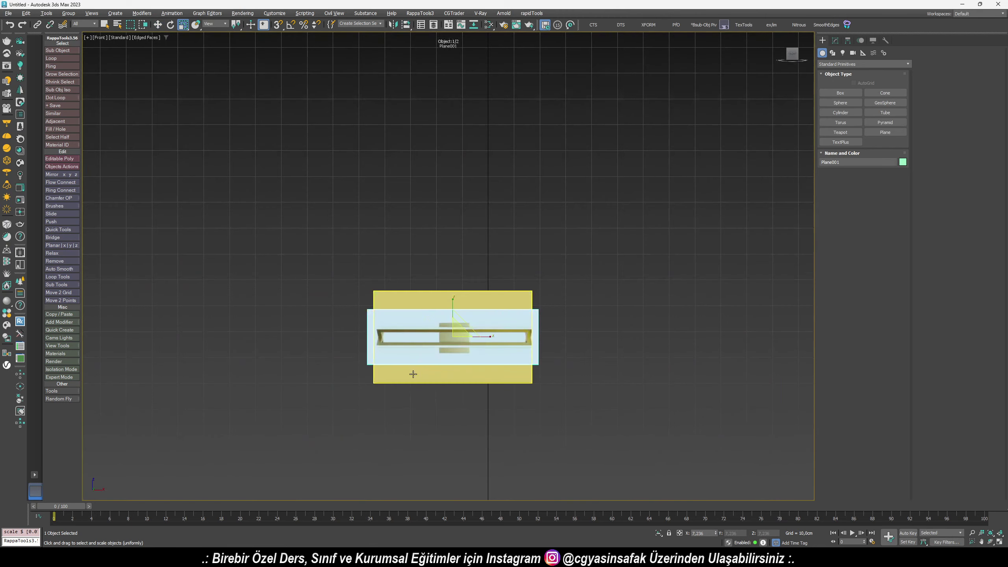
pyautogui.scroll(3, 482, 332)
pyautogui.scroll(1, 482, 333)
pyautogui.scroll(2, 456, 358)
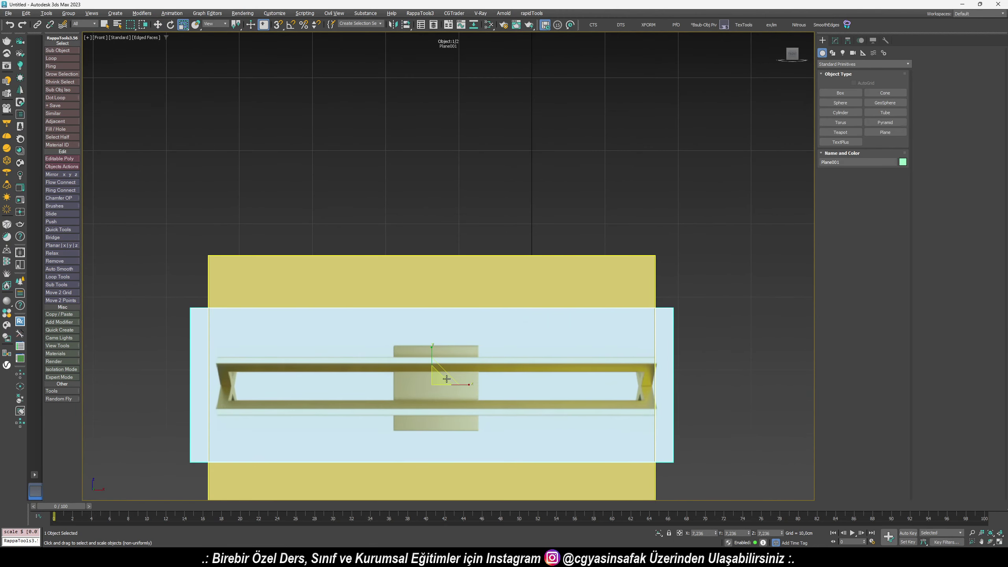
# Nudge and rescale the image plane so it matches the helper's width
pyautogui.press('w')
pyautogui.moveTo(442, 389); pyautogui.dragTo(446, 391)
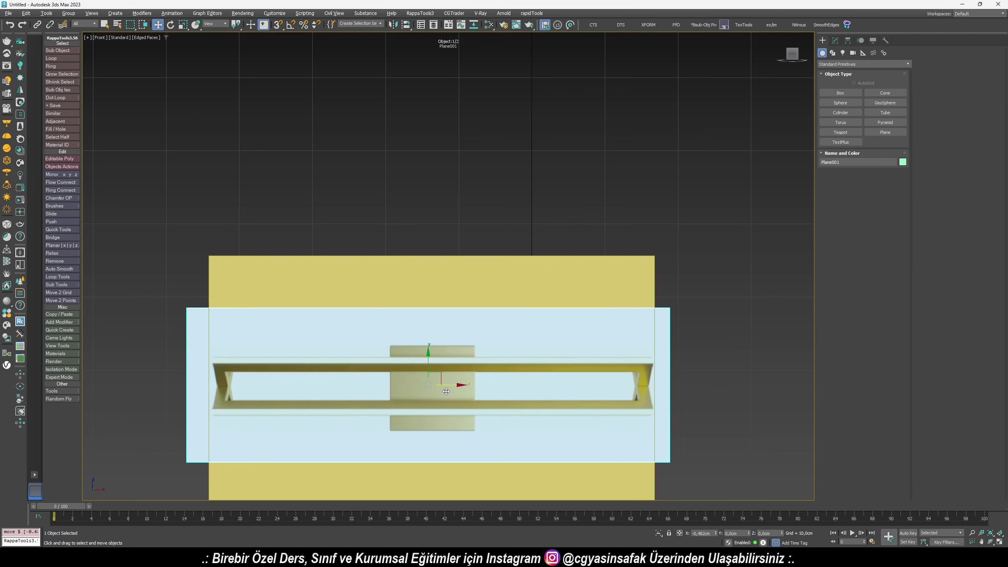
pyautogui.press('r')
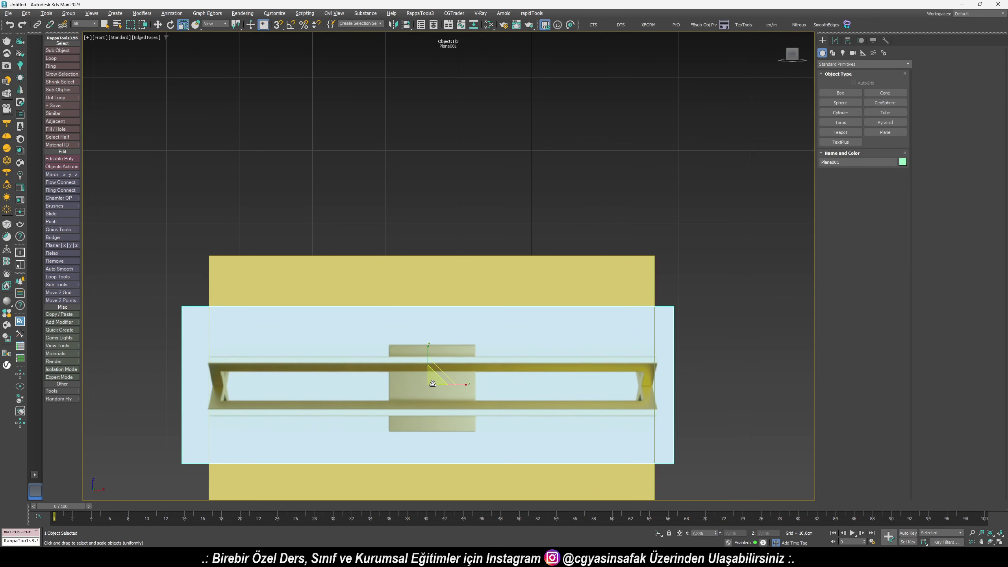
pyautogui.moveTo(434, 384); pyautogui.dragTo(433, 383)
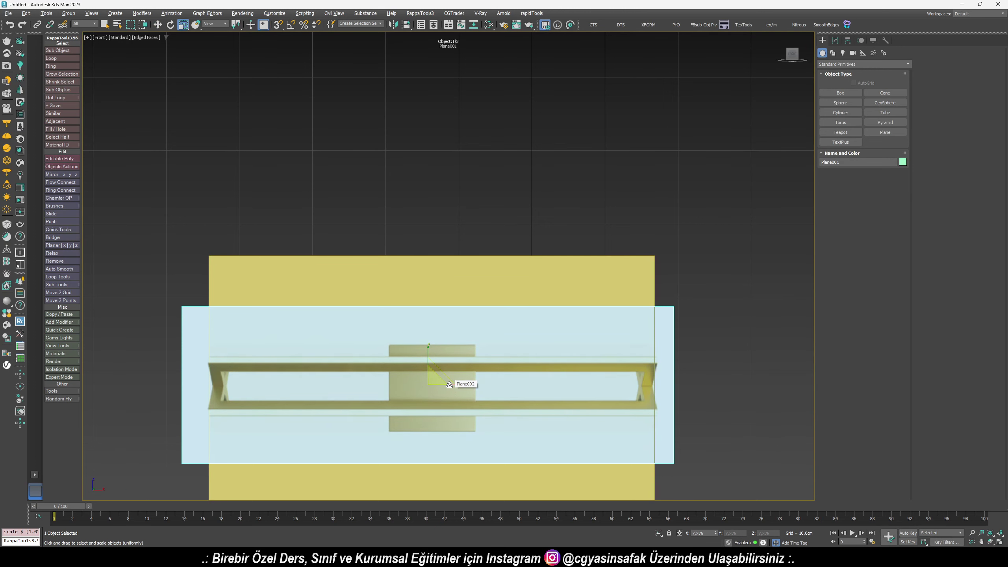
# Delete the helper plane and move the image plane up toward the view centre
pyautogui.scroll(-4, 450, 384)
pyautogui.click(452, 345)
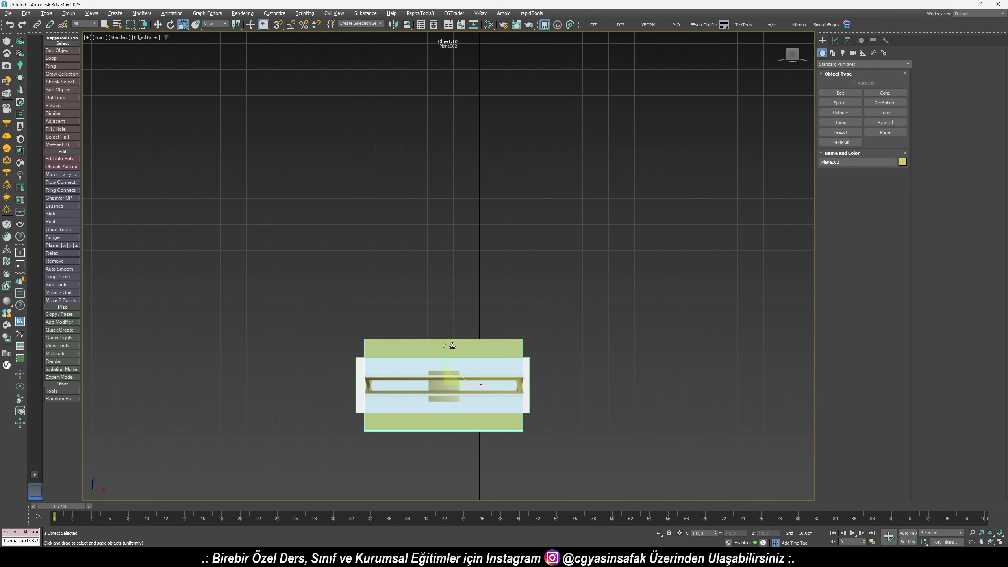
pyautogui.press('Delete')
pyautogui.click(463, 359)
pyautogui.press('w')
pyautogui.moveTo(464, 358)
pyautogui.mouseDown()
pyautogui.moveTo(489, 310)
pyautogui.moveTo(493, 200)
pyautogui.mouseUp()
pyautogui.scroll(4, 513, 312)
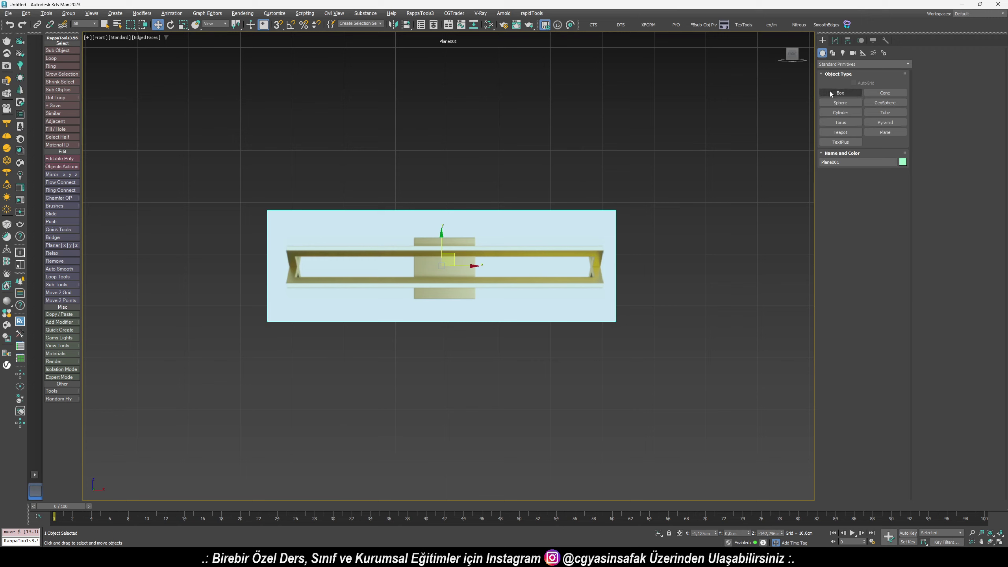
# Draw a small new plane below the reference image, redoing a misplaced first attempt
pyautogui.click(901, 132)
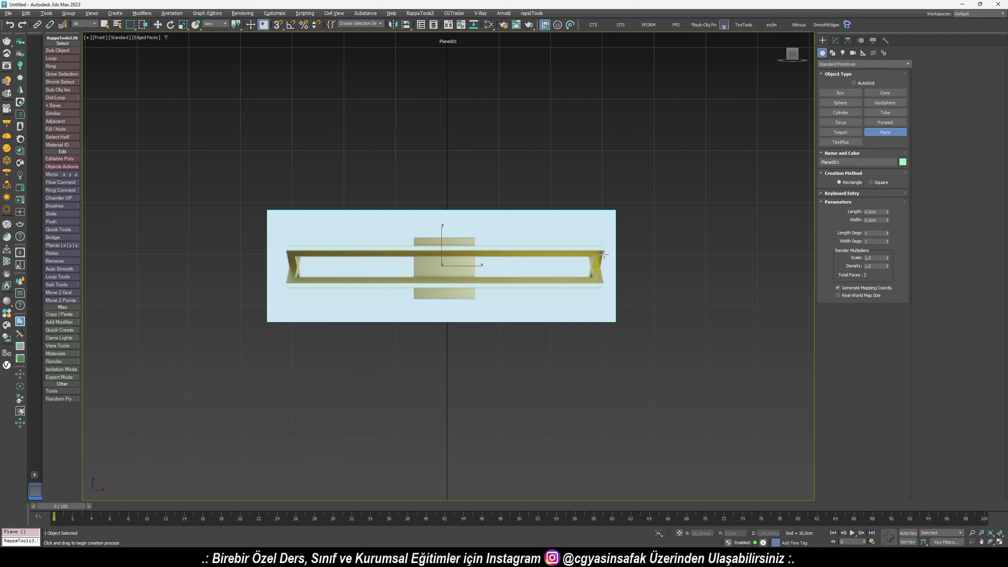
pyautogui.moveTo(571, 244); pyautogui.dragTo(591, 289)
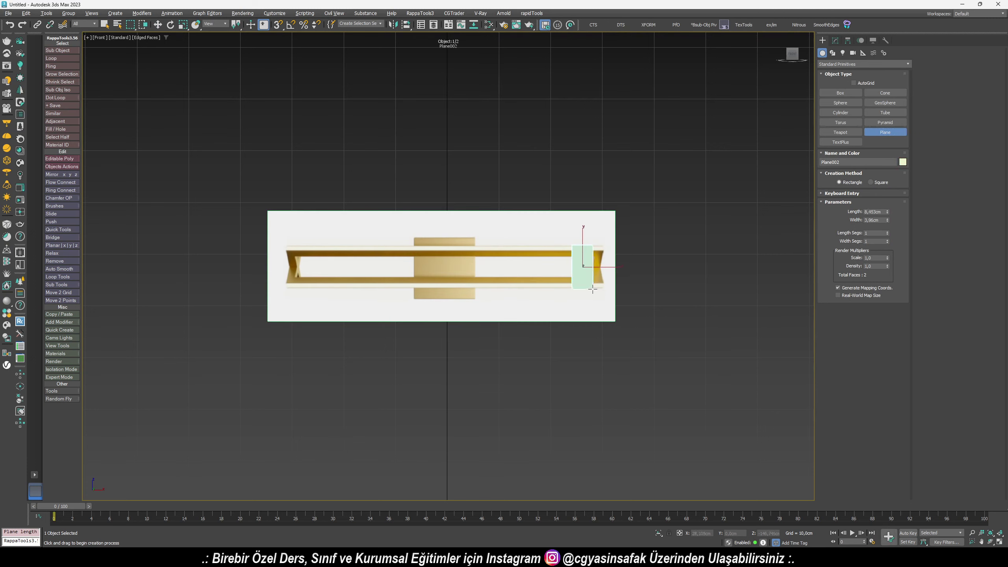
pyautogui.hotkey('ctrl', 'z')
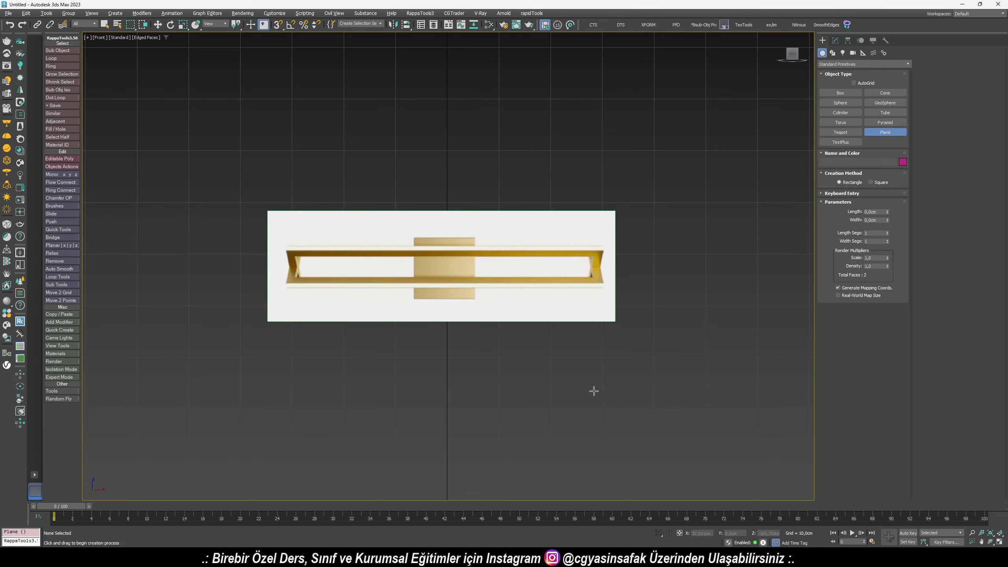
pyautogui.moveTo(468, 413); pyautogui.dragTo(506, 381)
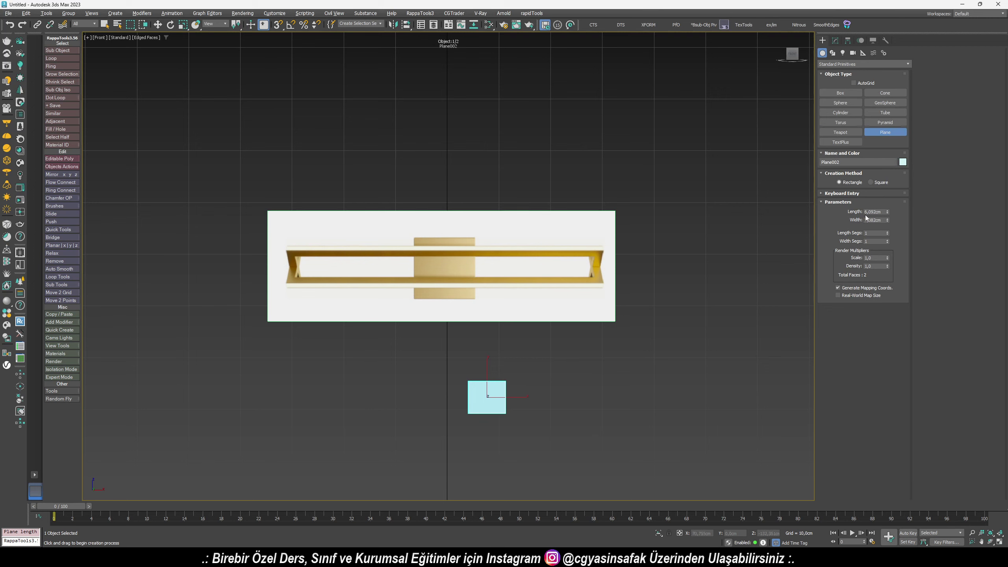
# Make the plane an 8,5 by 8,5 cm square
pyautogui.write('8,5')
pyautogui.press('Return')
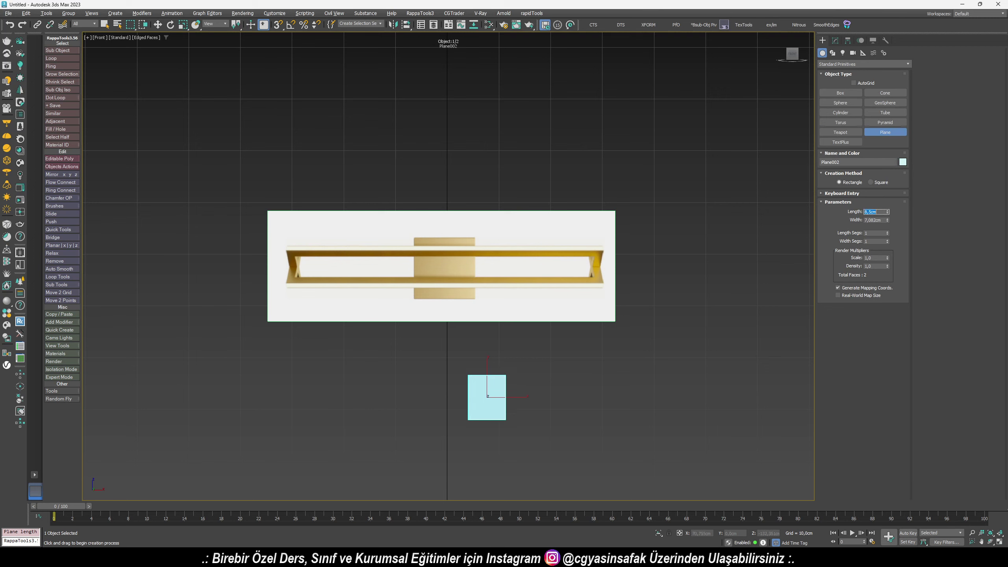
pyautogui.press('Tab')
pyautogui.write('8,25')
pyautogui.press('Return')
pyautogui.write('8,5')
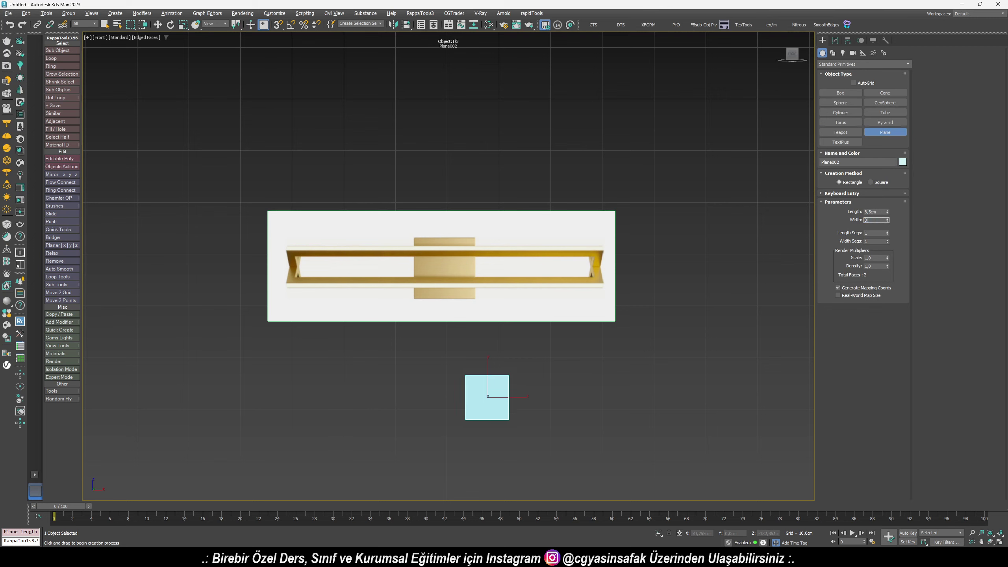
pyautogui.press('Return')
# Give the plane 2 width segments, undoing a premature poly conversion
pyautogui.rightClick(484, 386)
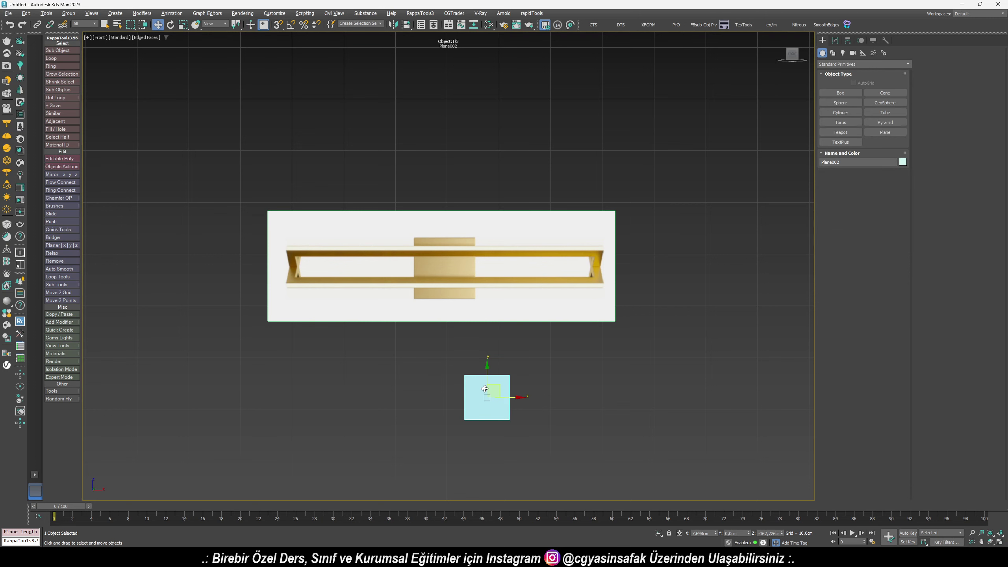
pyautogui.click(582, 491)
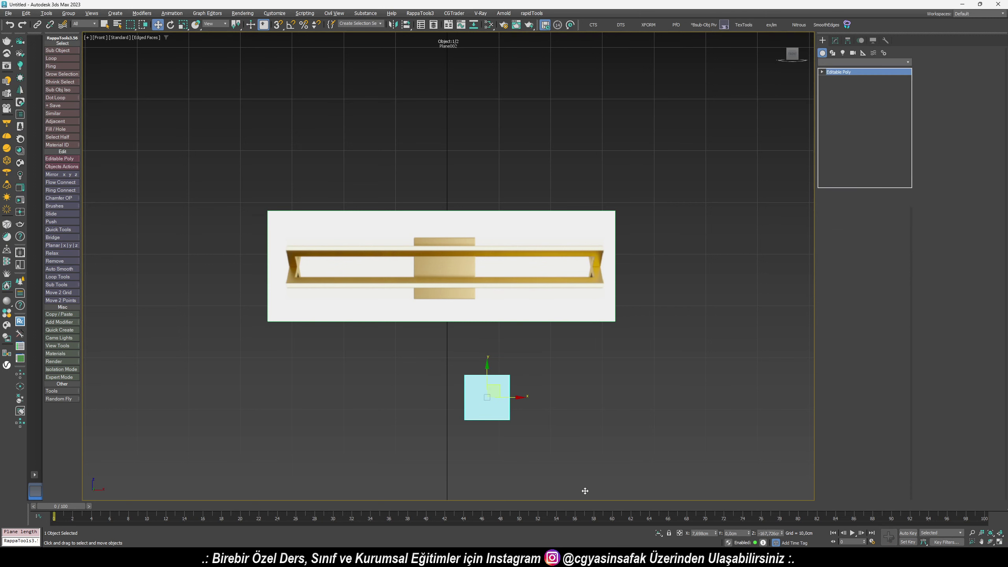
pyautogui.hotkey('ctrl', 'z')
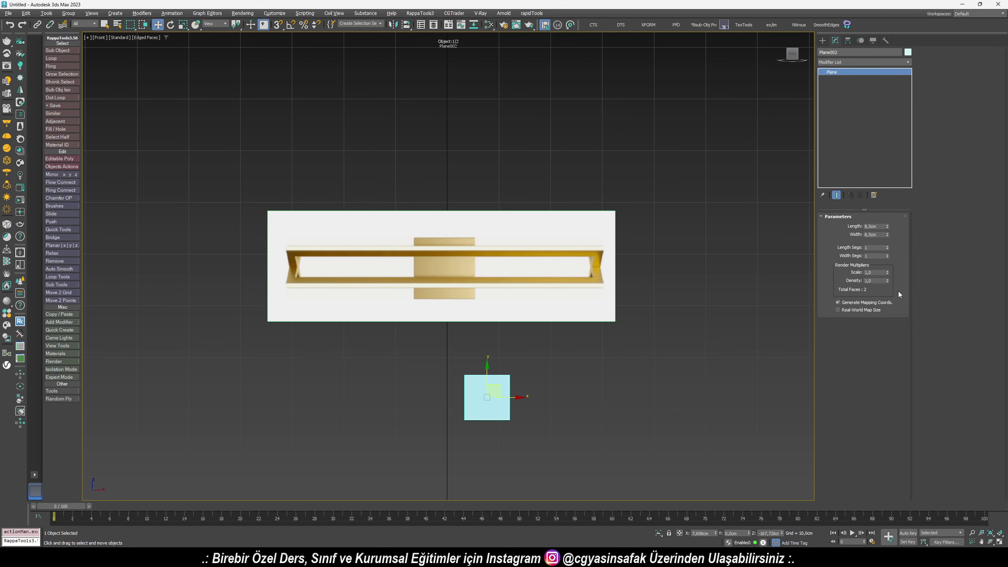
pyautogui.click(888, 254)
# Convert the plane to an Editable Poly and switch to Edge sub-object mode
pyautogui.scroll(2, 560, 399)
pyautogui.scroll(3, 514, 369)
pyautogui.rightClick(492, 374)
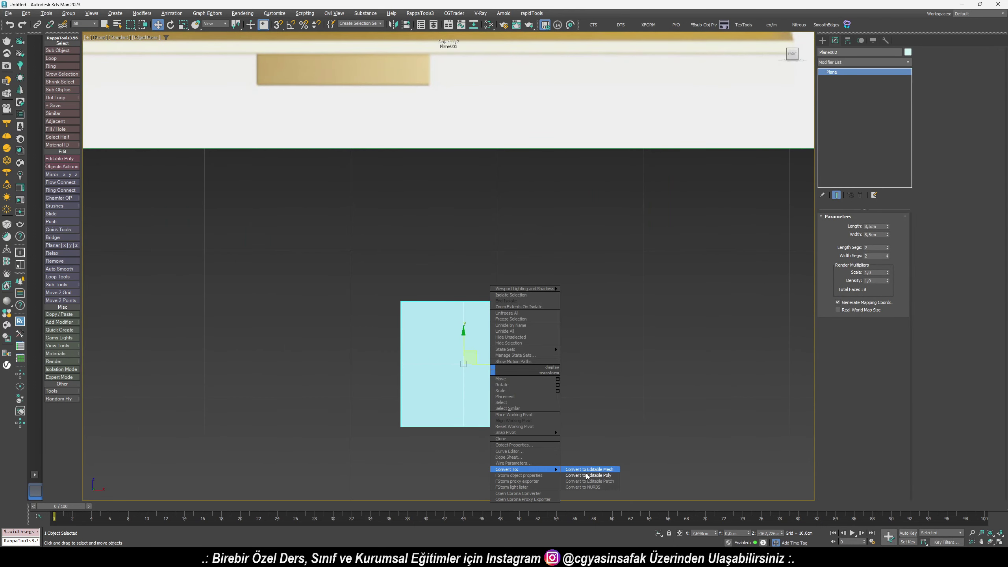
pyautogui.click(586, 476)
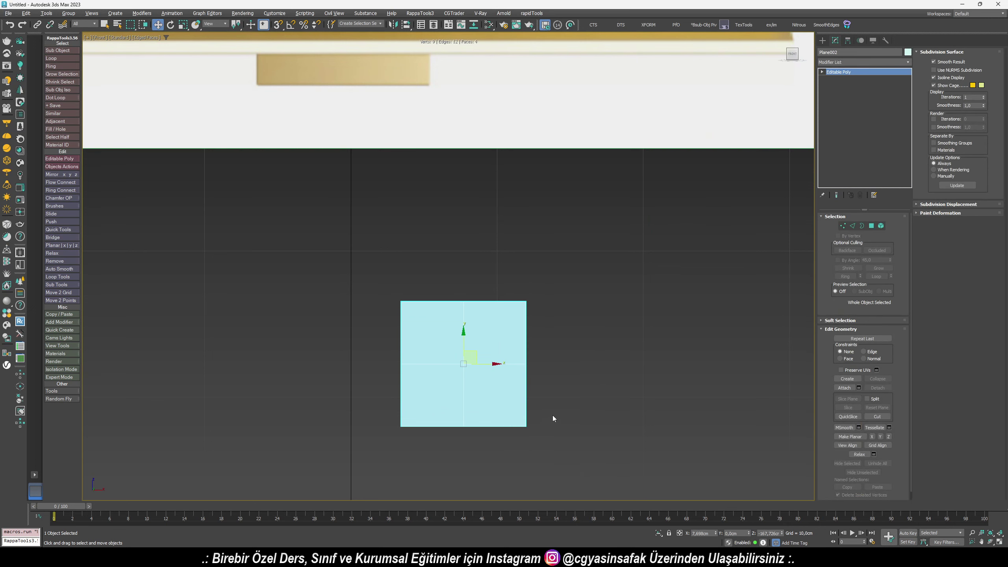
pyautogui.click(852, 225)
# Extrude the four interior edges with 0 height and 0,75 cm width
pyautogui.moveTo(474, 396); pyautogui.dragTo(453, 342)
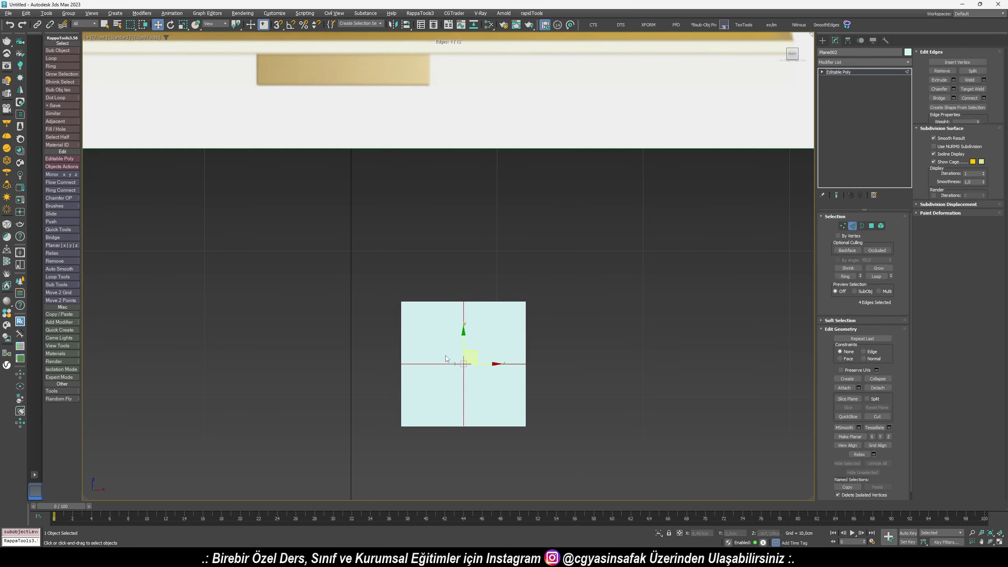
pyautogui.click(858, 357)
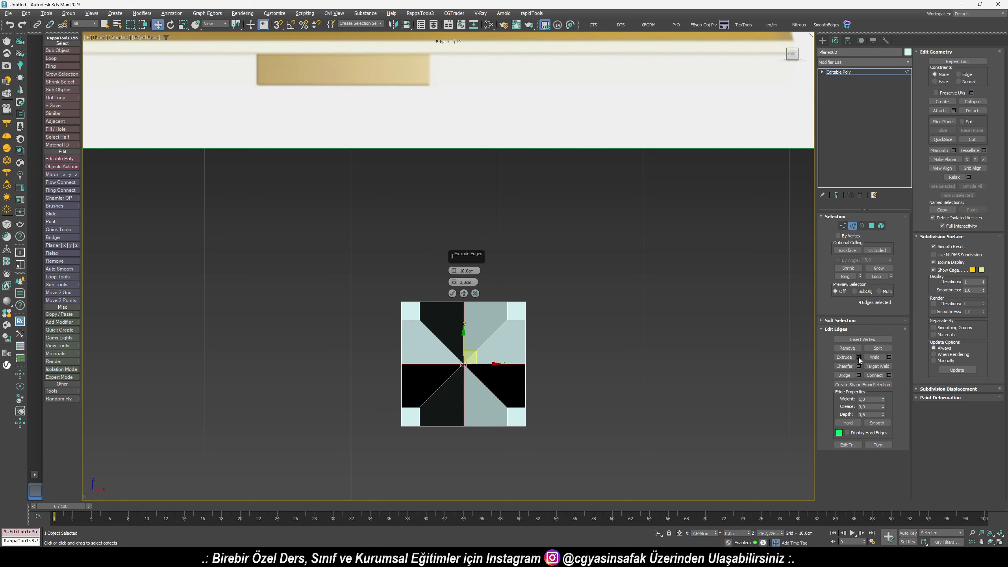
pyautogui.rightClick(454, 271)
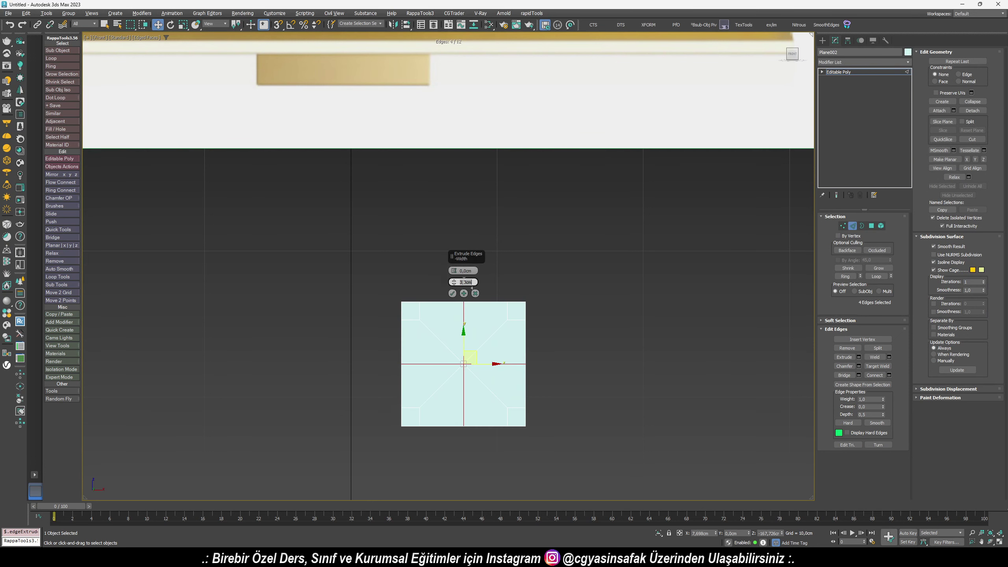
pyautogui.write('0.75')
pyautogui.press('Return')
pyautogui.click(452, 293)
pyautogui.scroll(-3, 486, 341)
pyautogui.scroll(3, 481, 351)
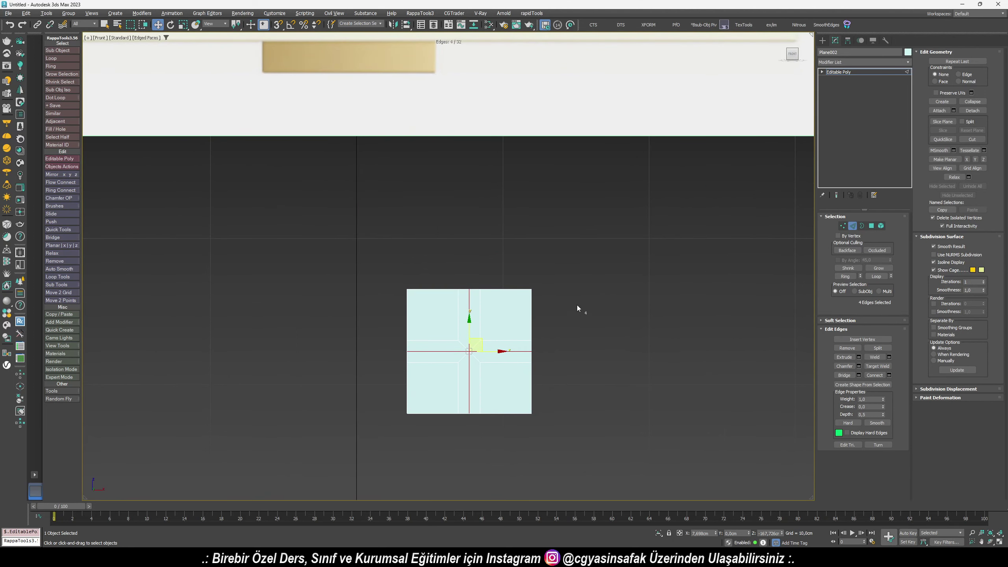
# Connect the upper vertical edges into a flattened loop snapped onto the top border
pyautogui.click(437, 308)
pyautogui.click(889, 375)
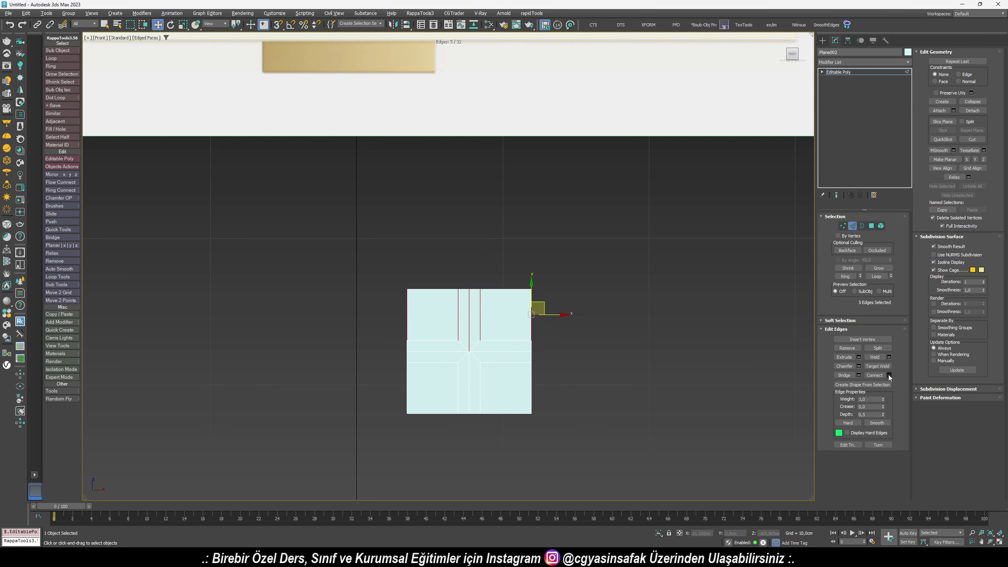
pyautogui.click(452, 305)
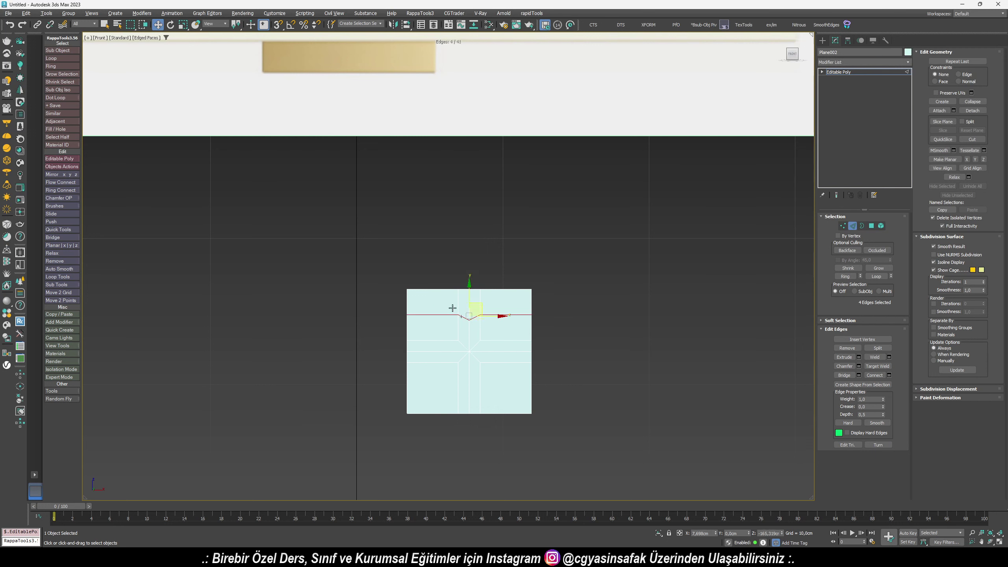
pyautogui.click(984, 159)
pyautogui.press('s')
pyautogui.press('s')
pyautogui.press('s')
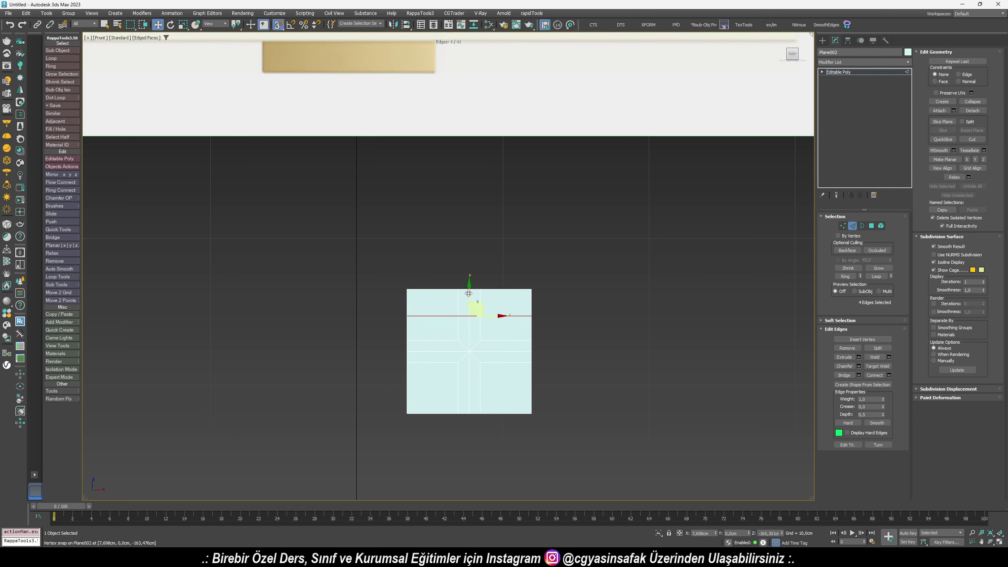
pyautogui.moveTo(468, 293); pyautogui.dragTo(469, 289)
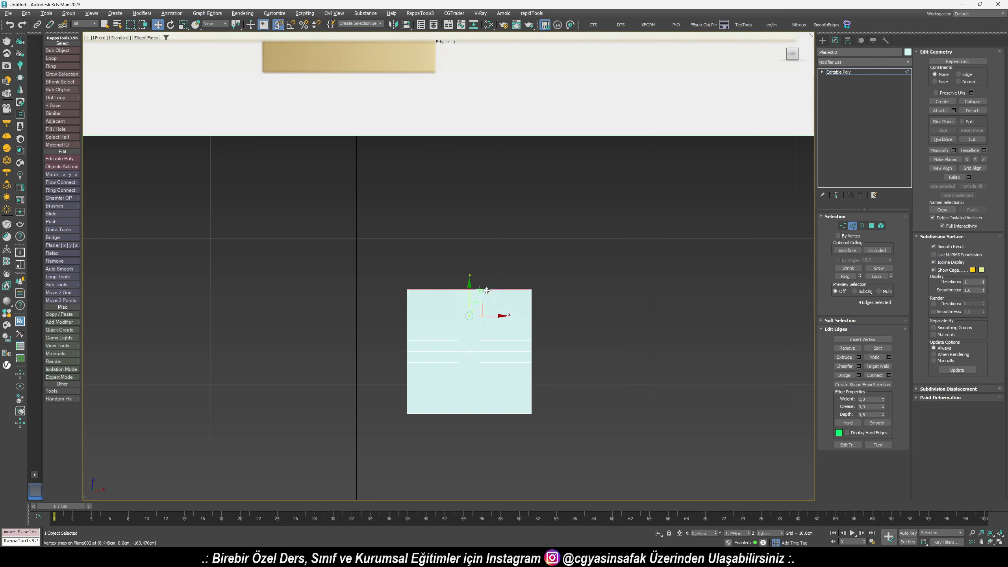
# Offset the new loop vertically below the top border, undoing a mistaken -10 depth offset
pyautogui.click(679, 532)
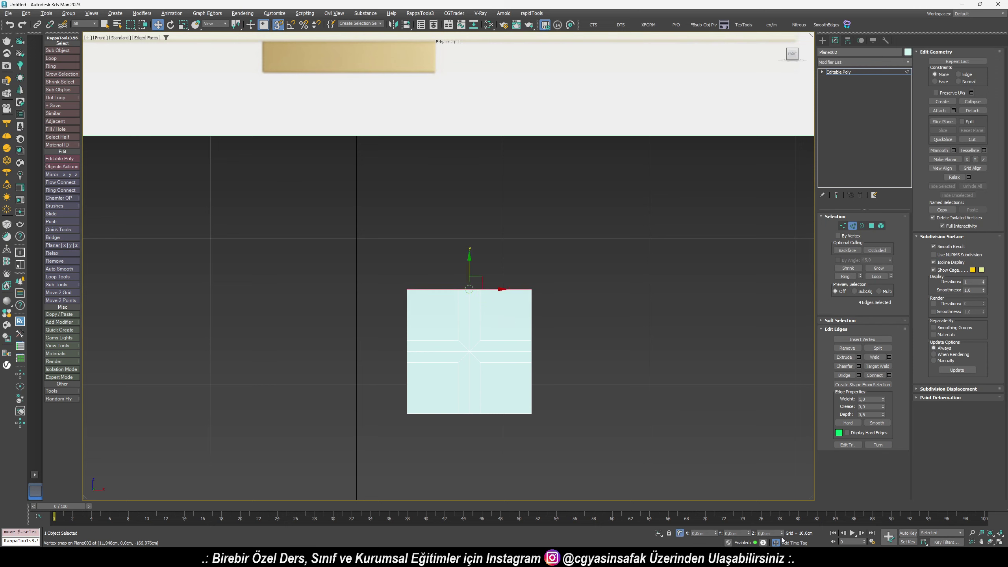
pyautogui.write('-10')
pyautogui.press('Return')
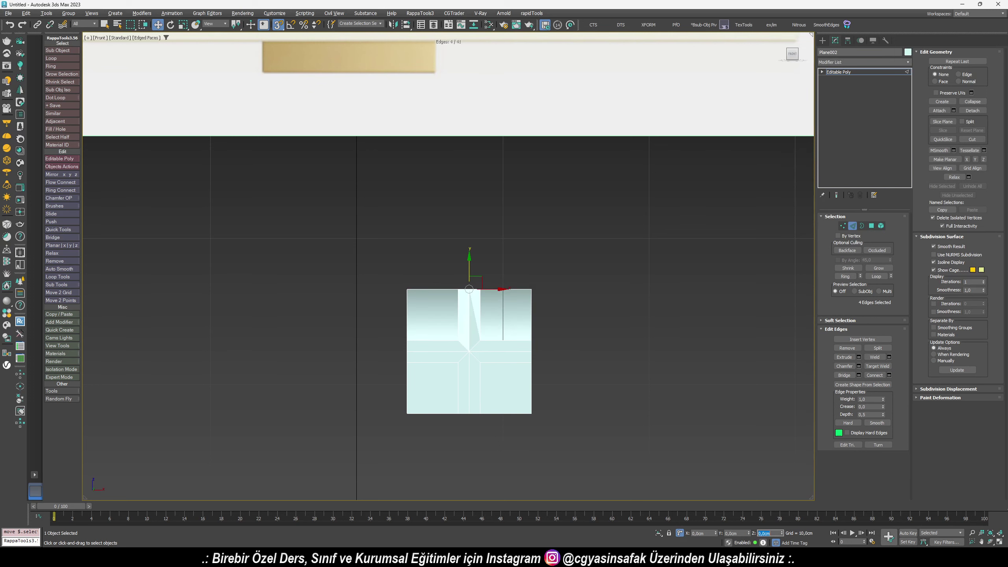
pyautogui.scroll(2, 641, 401)
pyautogui.hotkey('ctrl', 'z')
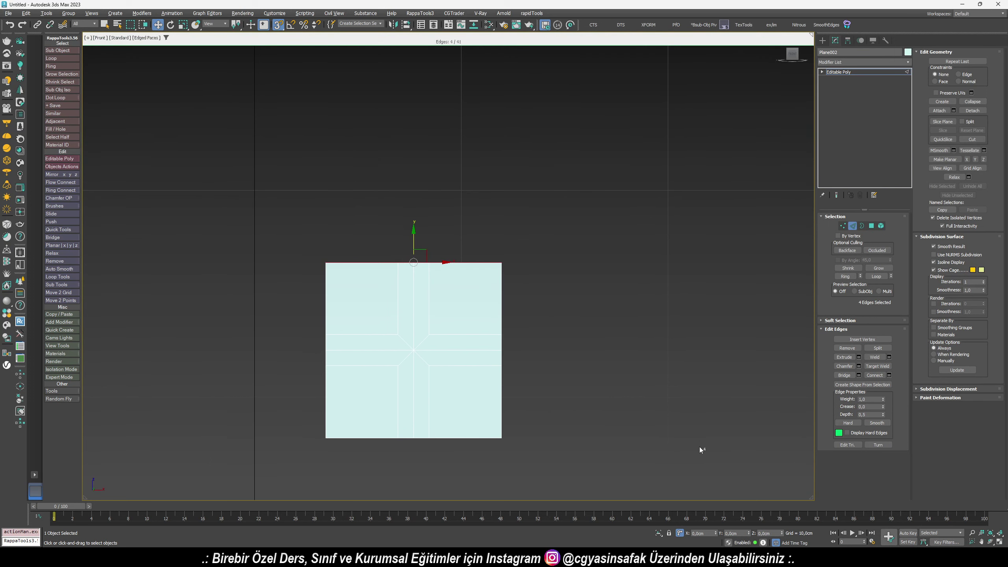
pyautogui.click(734, 533)
pyautogui.write('-')
pyautogui.write('0')
pyautogui.press('Return')
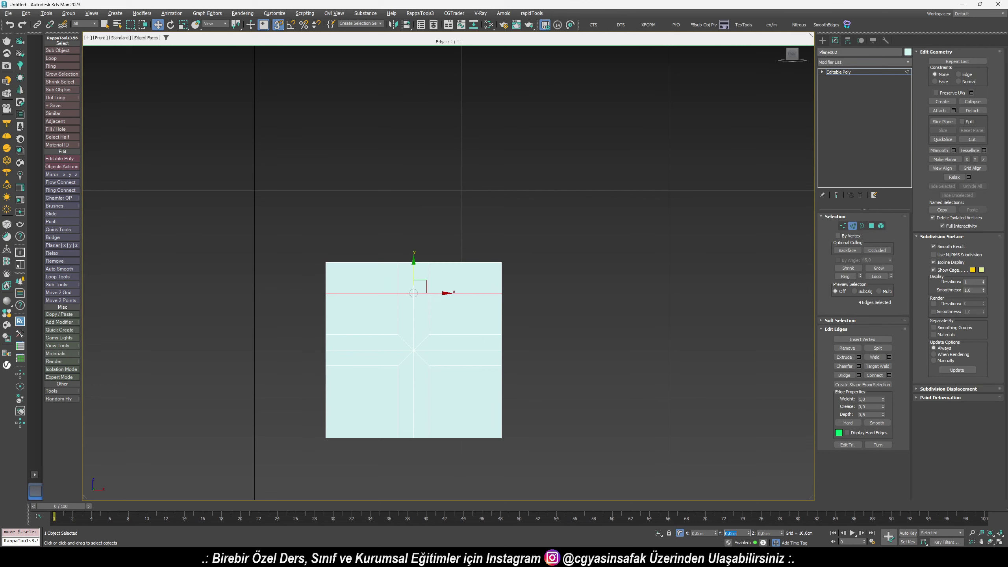
pyautogui.moveTo(614, 448); pyautogui.dragTo(640, 438, button='middle')
# Add a straight vertical loop offset -4 from the right border
pyautogui.moveTo(504, 467); pyautogui.dragTo(493, 227)
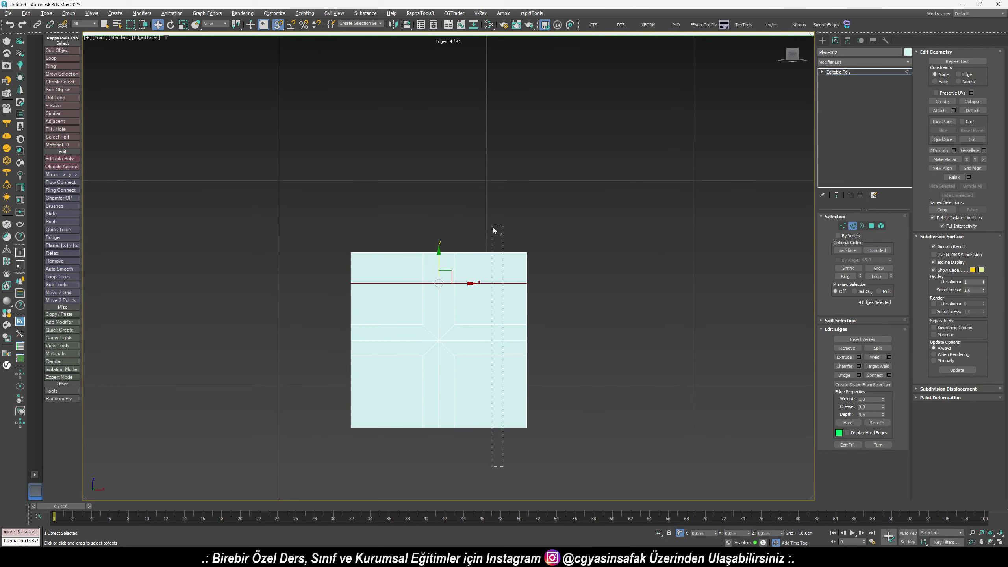
pyautogui.click(873, 375)
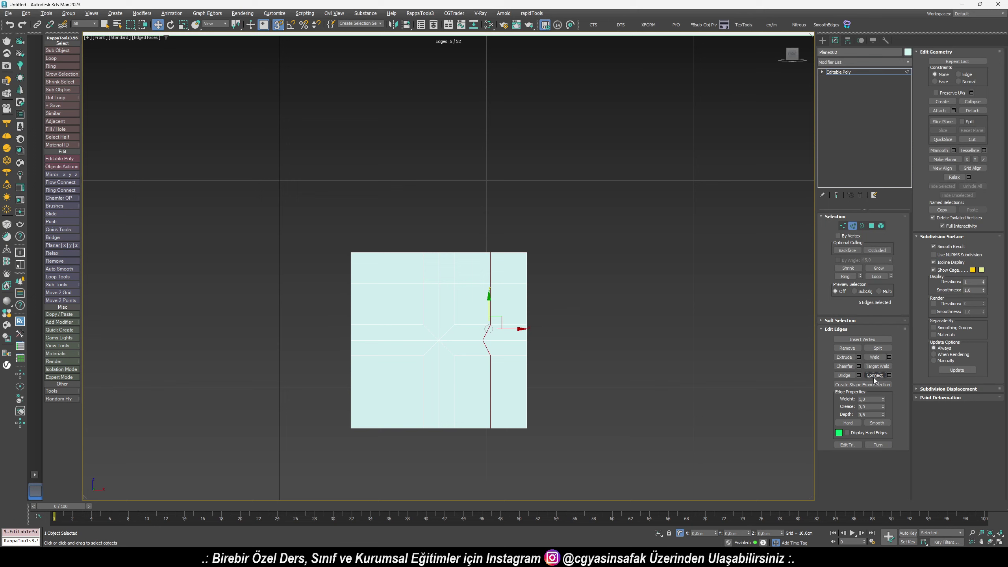
pyautogui.click(965, 159)
pyautogui.moveTo(491, 329); pyautogui.dragTo(526, 329)
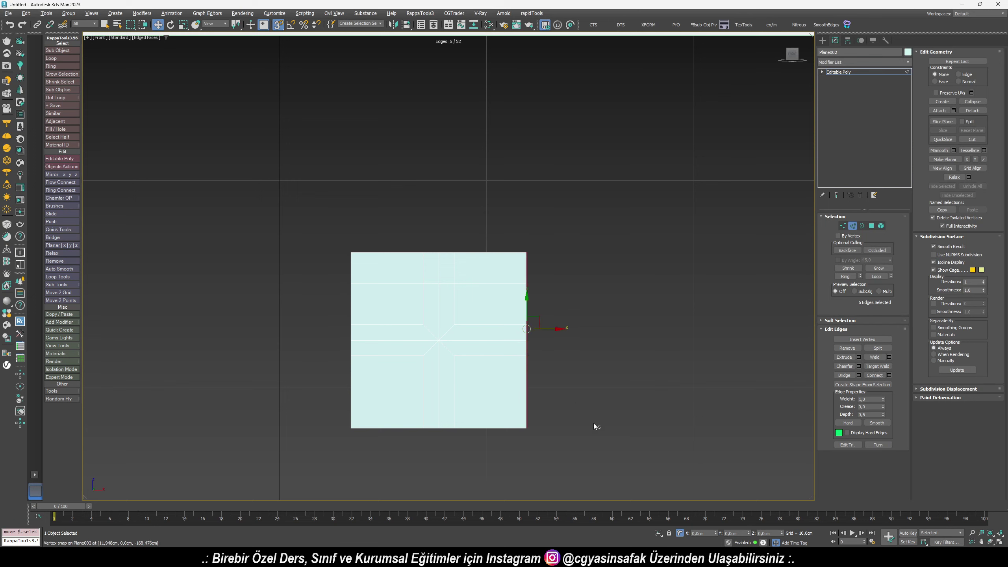
pyautogui.click(702, 534)
pyautogui.write('-4')
pyautogui.press('Return')
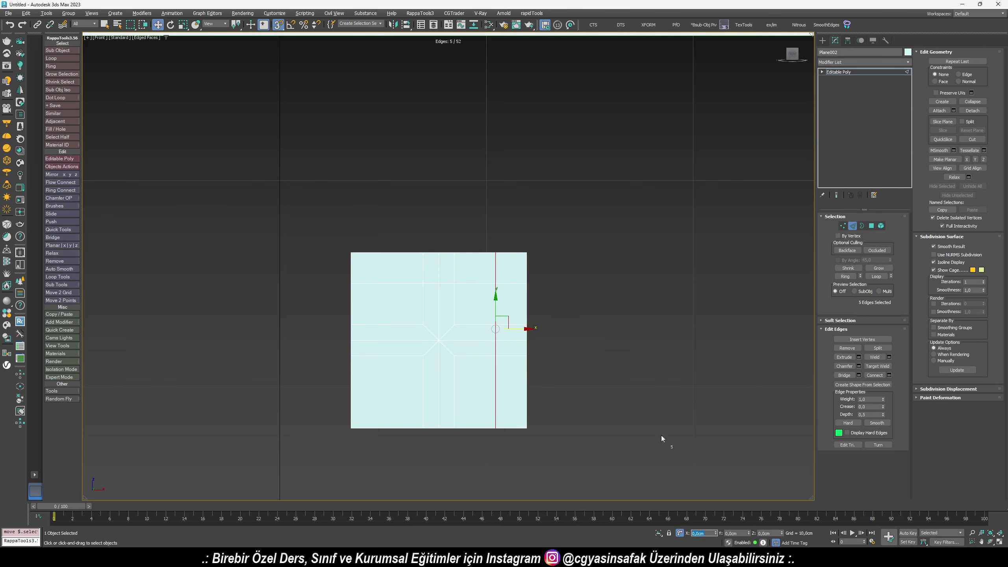
# Add a straight horizontal loop raised 15 above the bottom border
pyautogui.moveTo(586, 399); pyautogui.dragTo(299, 399)
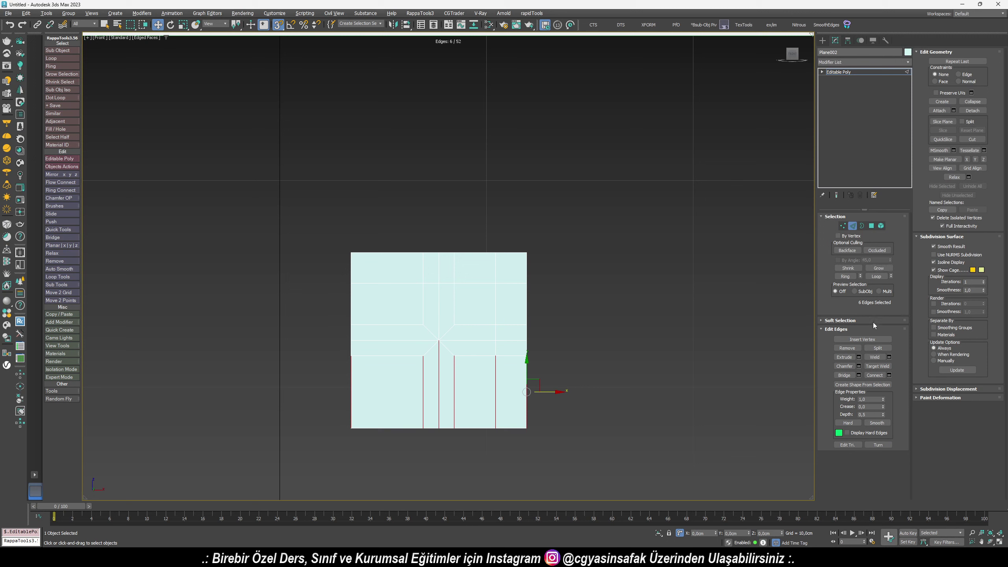
pyautogui.click(878, 377)
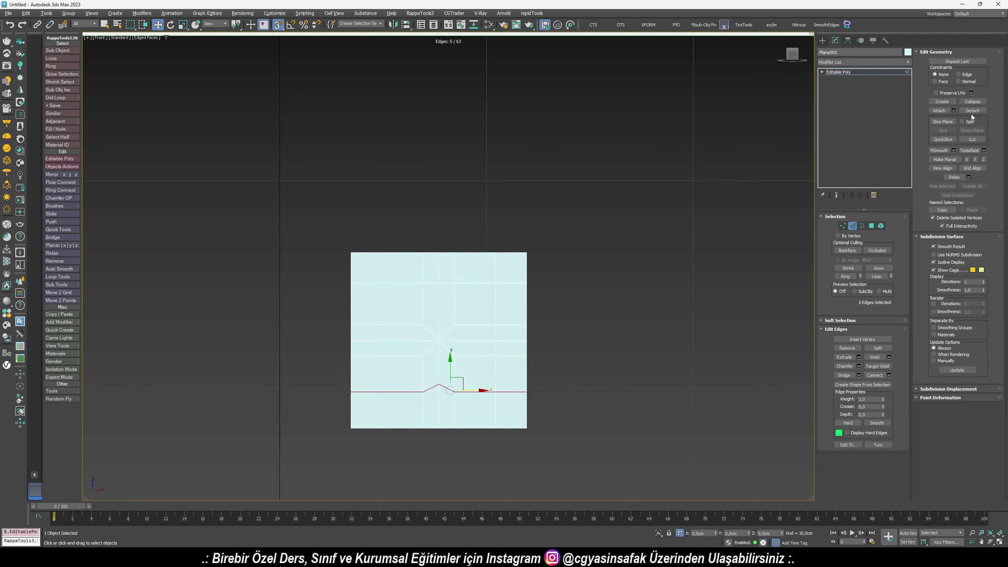
pyautogui.click(975, 159)
pyautogui.moveTo(460, 373); pyautogui.dragTo(456, 421)
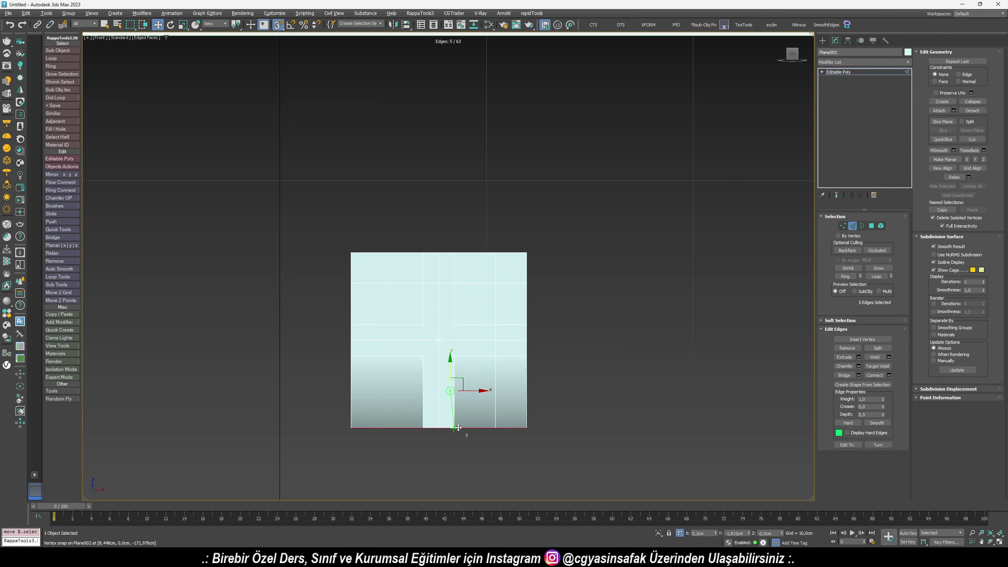
pyautogui.click(737, 533)
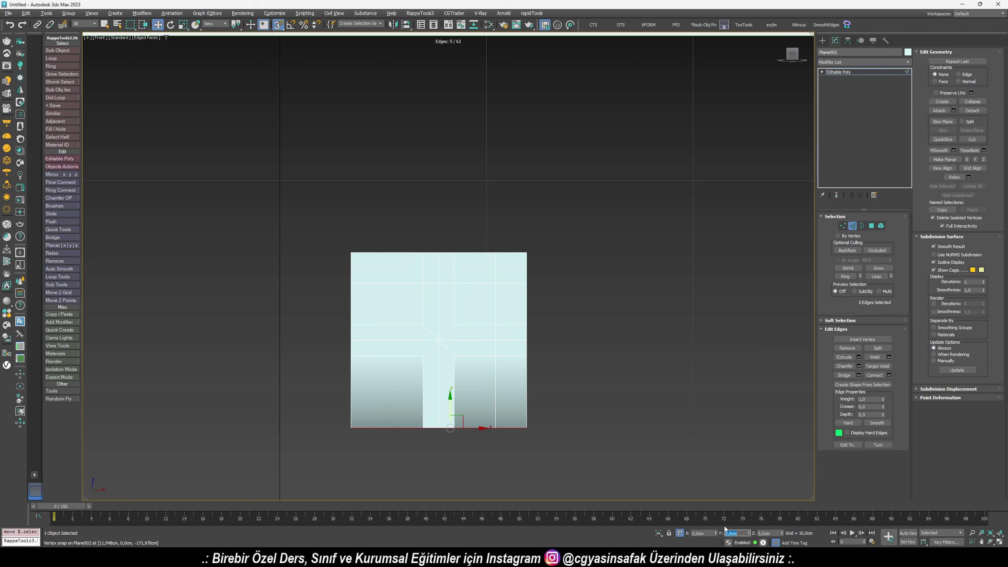
pyautogui.write('15')
pyautogui.press('Return')
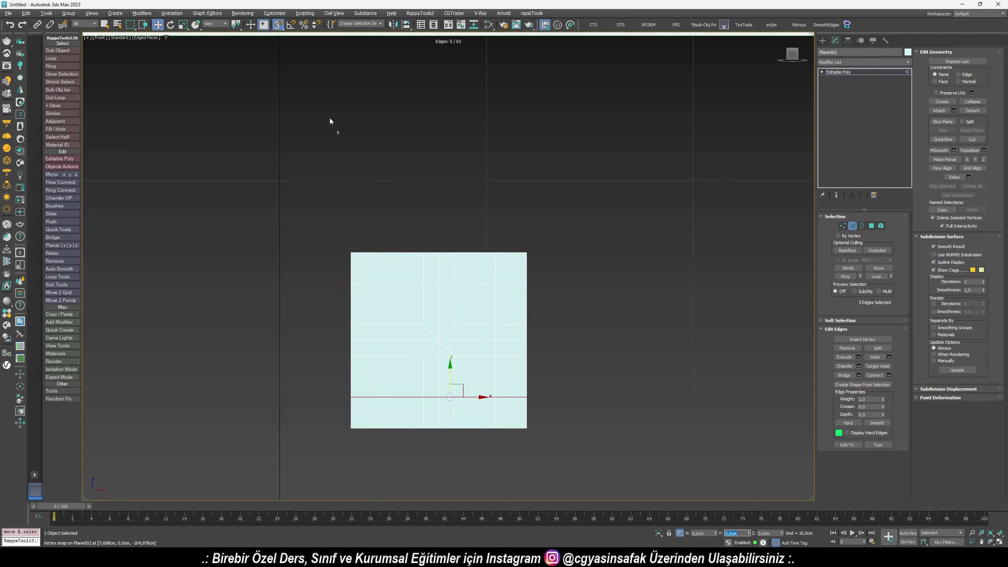
# Add a vertical edge loop in the left column, placed 15 cm in from the left border
pyautogui.moveTo(383, 235); pyautogui.dragTo(385, 468)
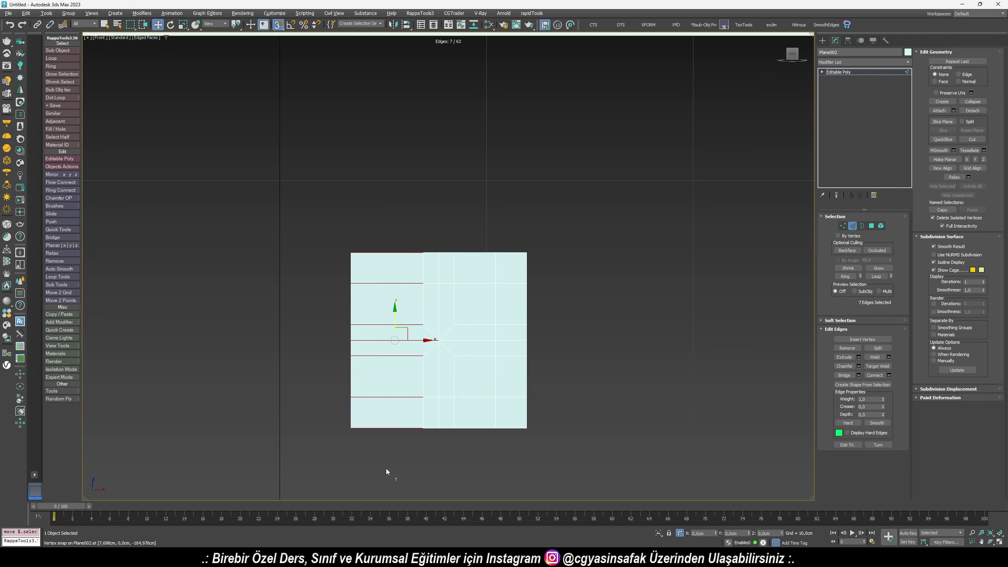
pyautogui.click(869, 377)
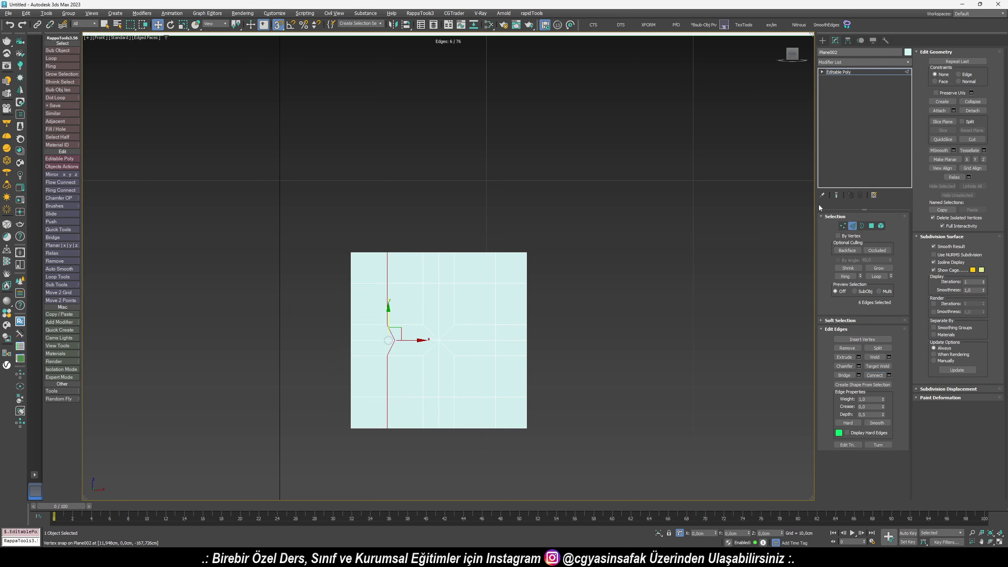
pyautogui.click(974, 160)
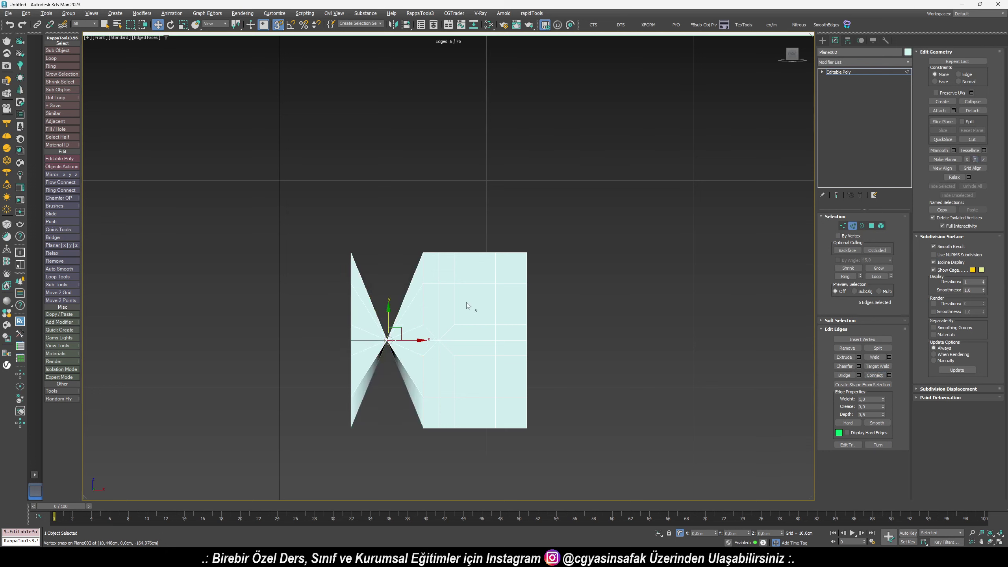
pyautogui.hotkey('ctrl', 'z')
pyautogui.click(967, 159)
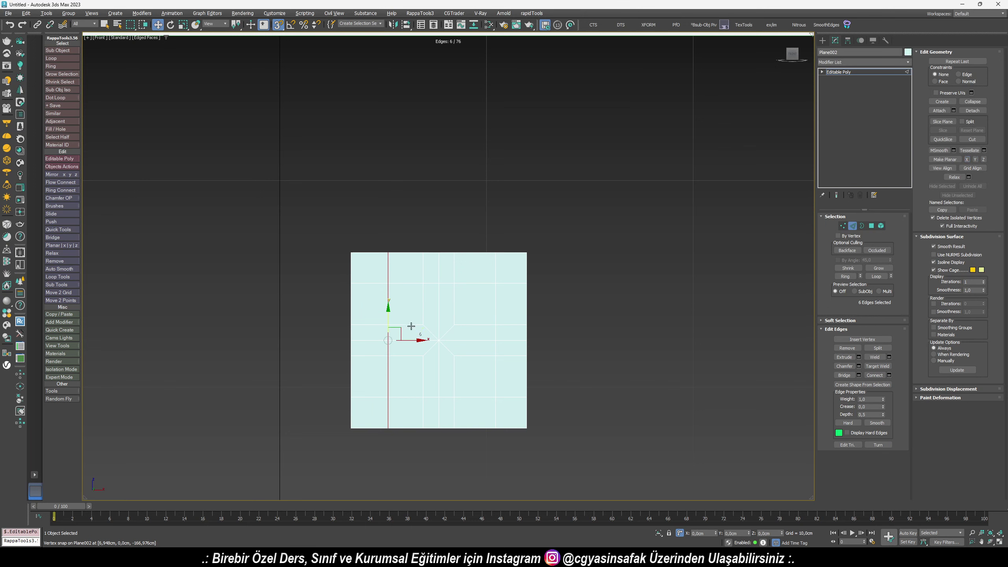
pyautogui.moveTo(410, 340); pyautogui.dragTo(346, 346)
pyautogui.moveTo(353, 342); pyautogui.dragTo(351, 340)
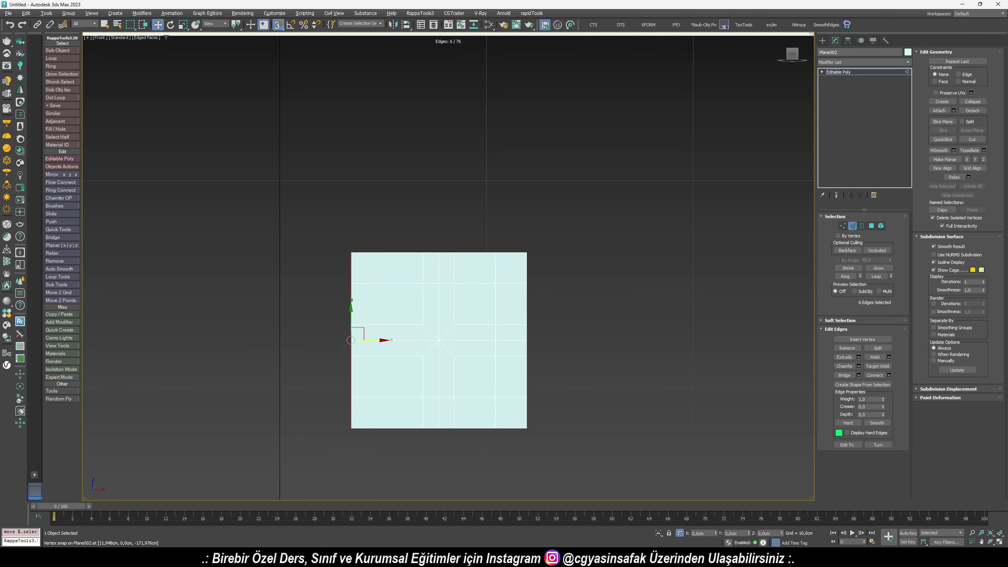
pyautogui.doubleClick(701, 533)
pyautogui.write('15')
pyautogui.press('Return')
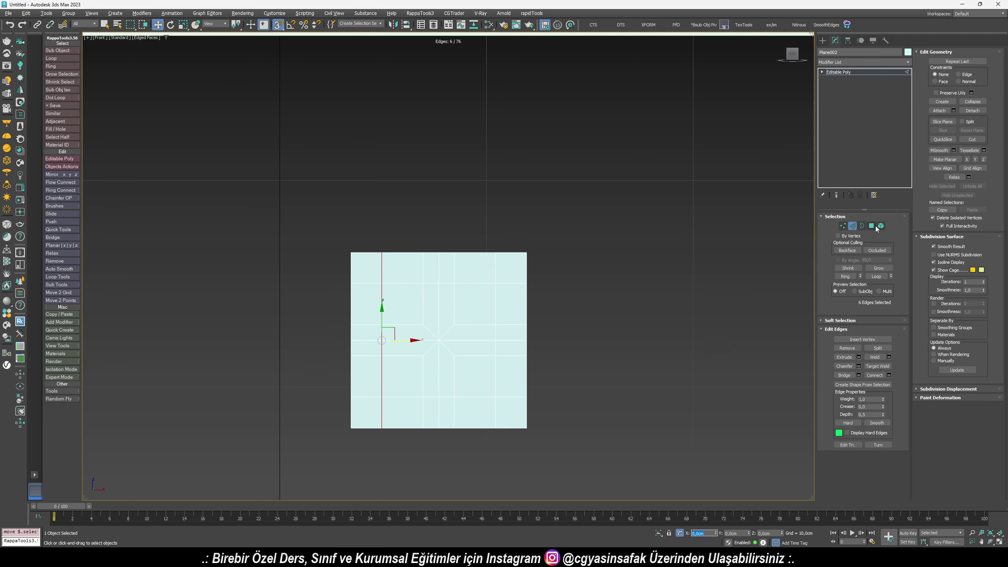
pyautogui.click(872, 225)
# Delete the four corner face blocks, leaving a plus-shaped cross
pyautogui.moveTo(333, 229); pyautogui.dragTo(399, 308)
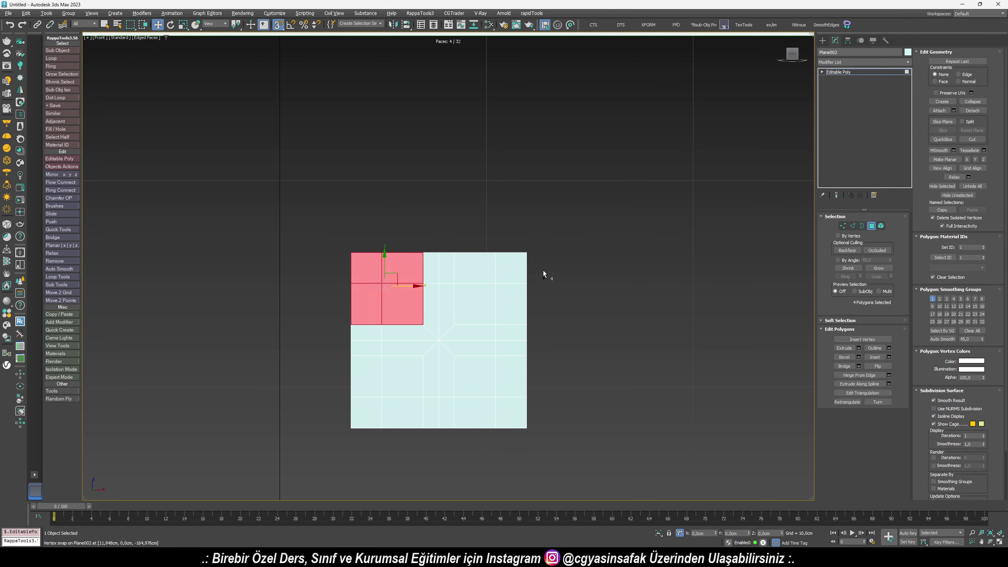
pyautogui.keyDown('ctrl'); pyautogui.moveTo(524, 296); pyautogui.dragTo(524, 295); pyautogui.keyUp('ctrl')
pyautogui.keyDown('ctrl'); pyautogui.moveTo(563, 397); pyautogui.dragTo(501, 406); pyautogui.keyUp('ctrl')
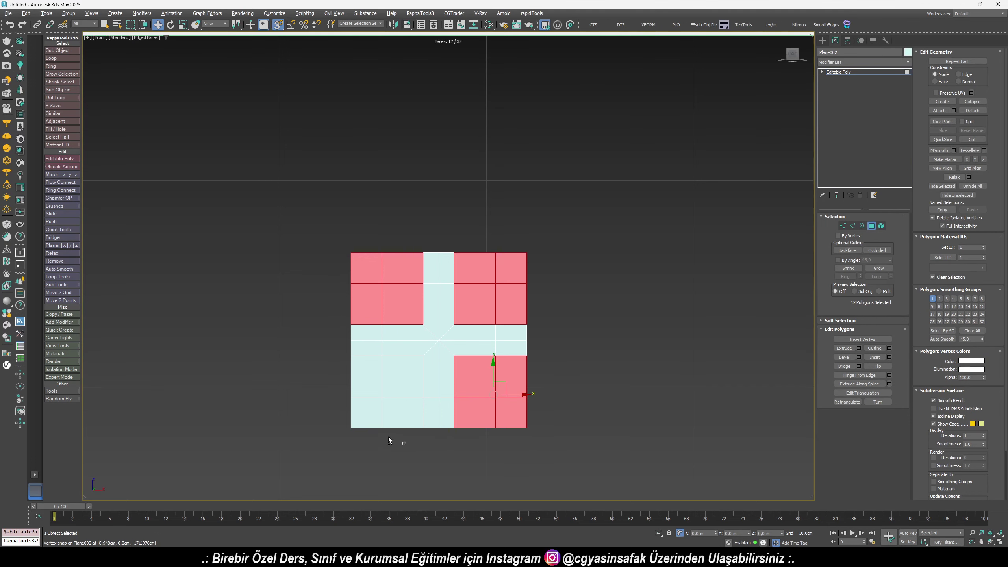
pyautogui.keyDown('ctrl'); pyautogui.moveTo(355, 395); pyautogui.dragTo(356, 402); pyautogui.keyUp('ctrl')
pyautogui.press('Delete')
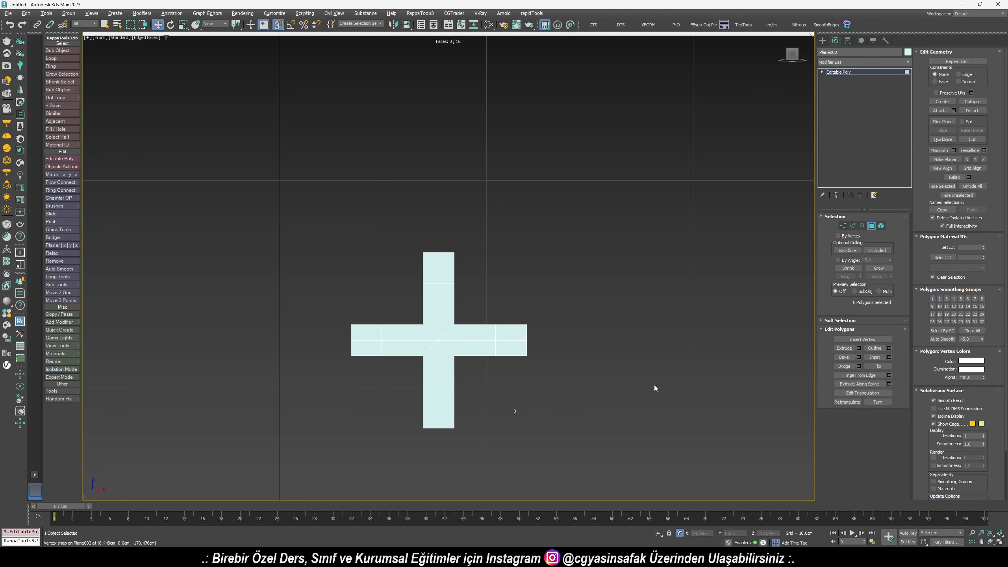
# Rotate the cross 45° on Z into an X, then 85° on X edge-on
pyautogui.click(870, 226)
pyautogui.scroll(-5, 506, 210)
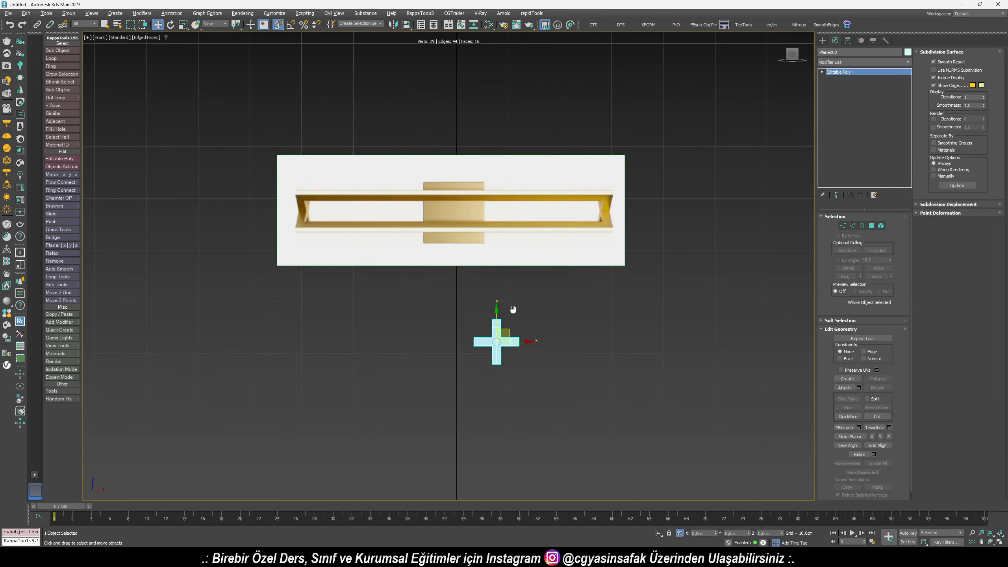
pyautogui.scroll(3, 593, 348)
pyautogui.scroll(2, 576, 340)
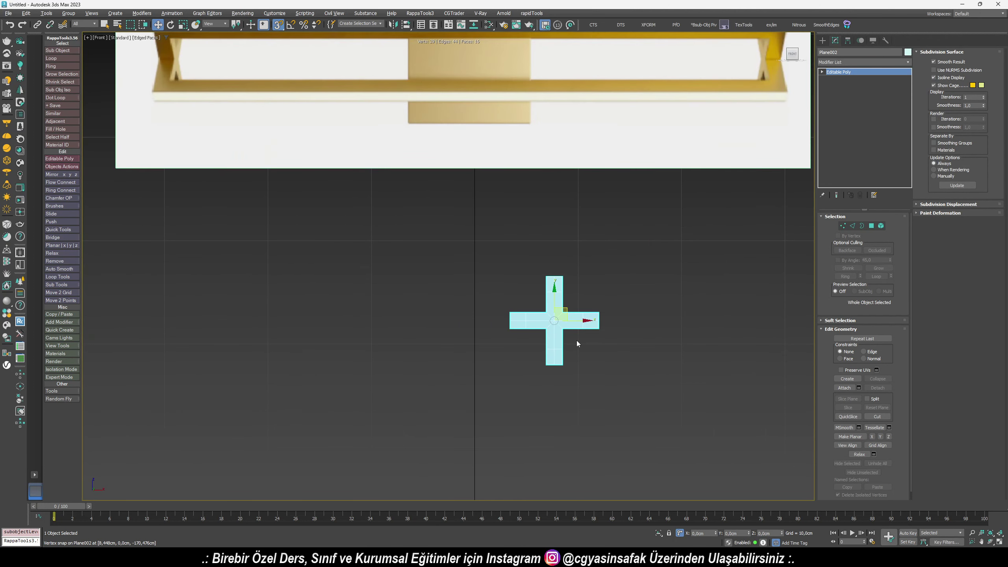
pyautogui.moveTo(587, 298); pyautogui.dragTo(576, 312, button='middle')
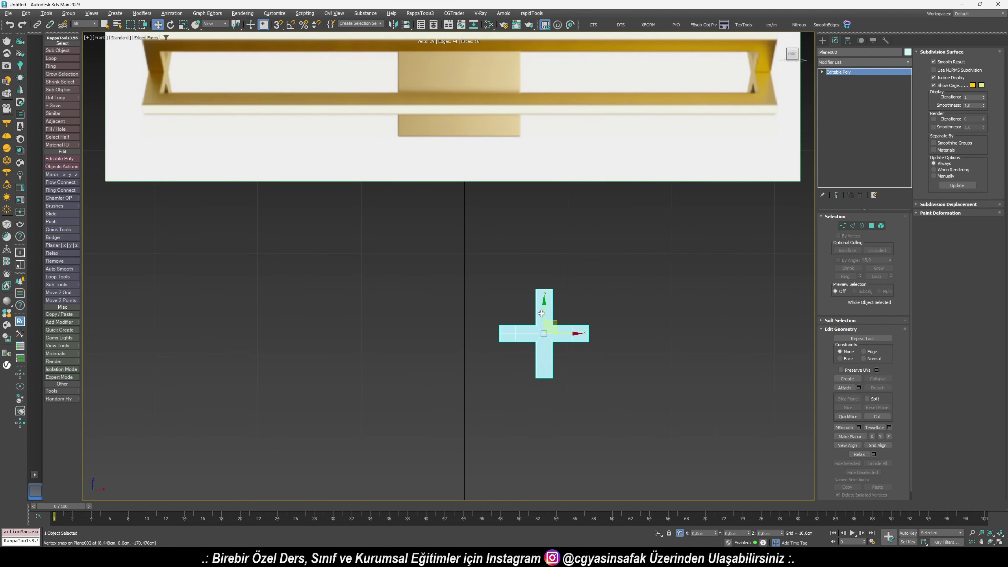
pyautogui.press('e')
pyautogui.moveTo(524, 312); pyautogui.dragTo(517, 329)
pyautogui.press('a')
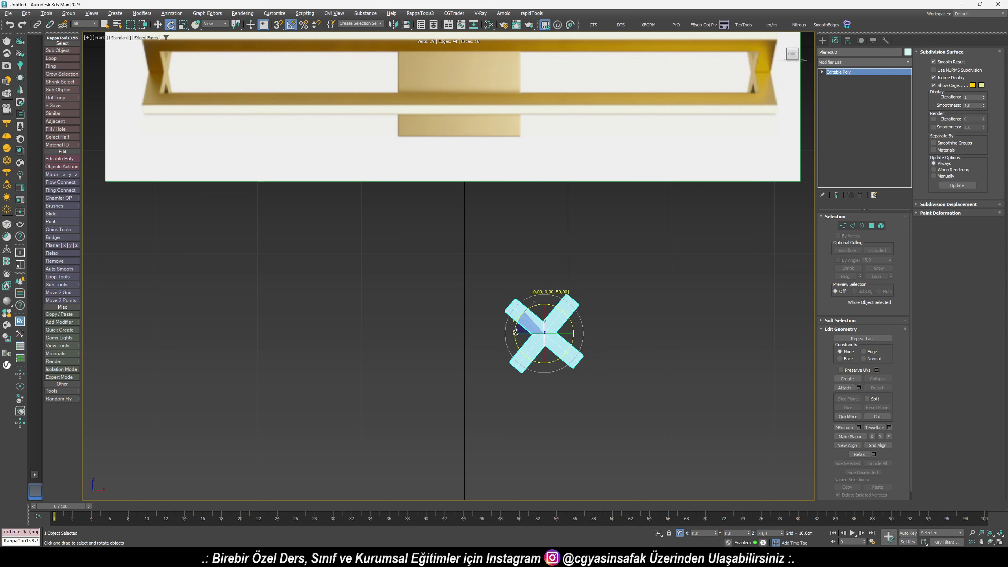
pyautogui.scroll(-2, 502, 345)
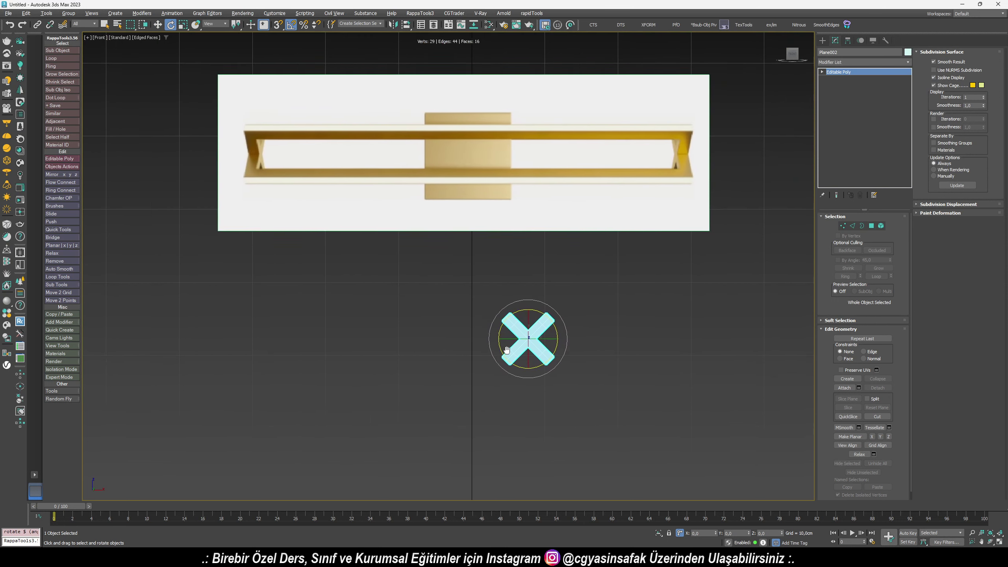
pyautogui.moveTo(526, 342); pyautogui.dragTo(502, 346, button='middle')
pyautogui.moveTo(526, 341); pyautogui.dragTo(544, 344)
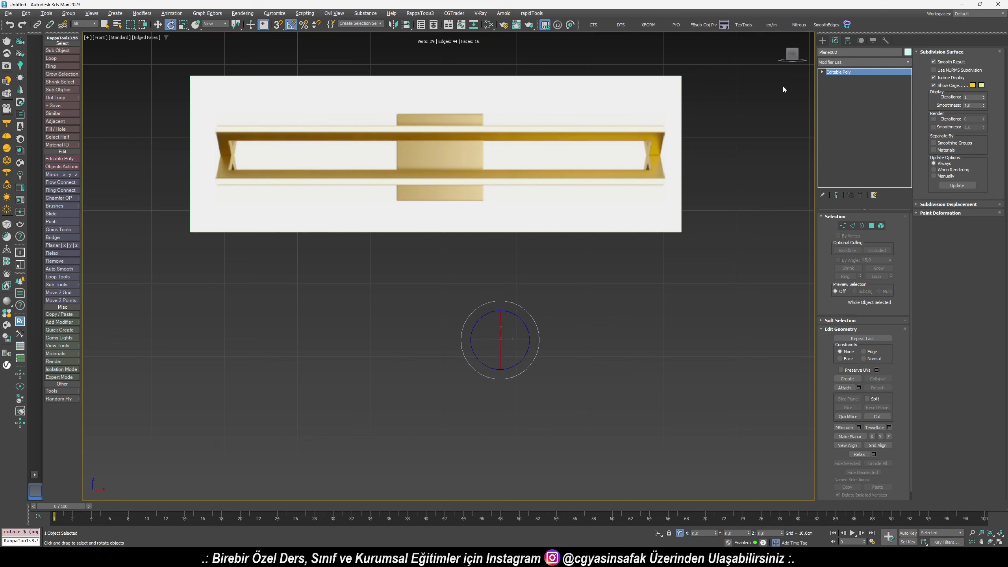
# Add a Shell modifier to the cross with a 1,5 cm outer amount
pyautogui.click(863, 62)
pyautogui.press('s')
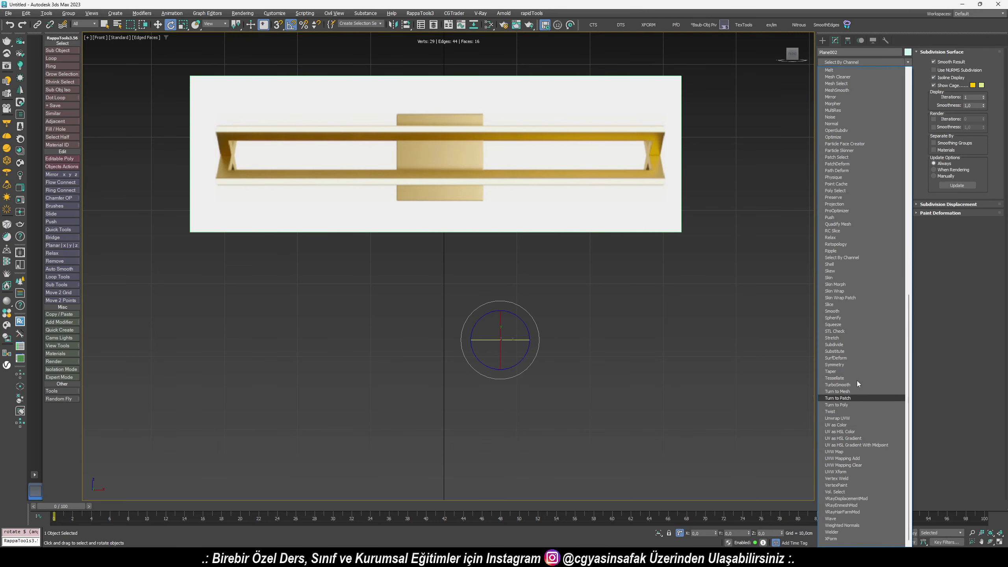
pyautogui.click(830, 264)
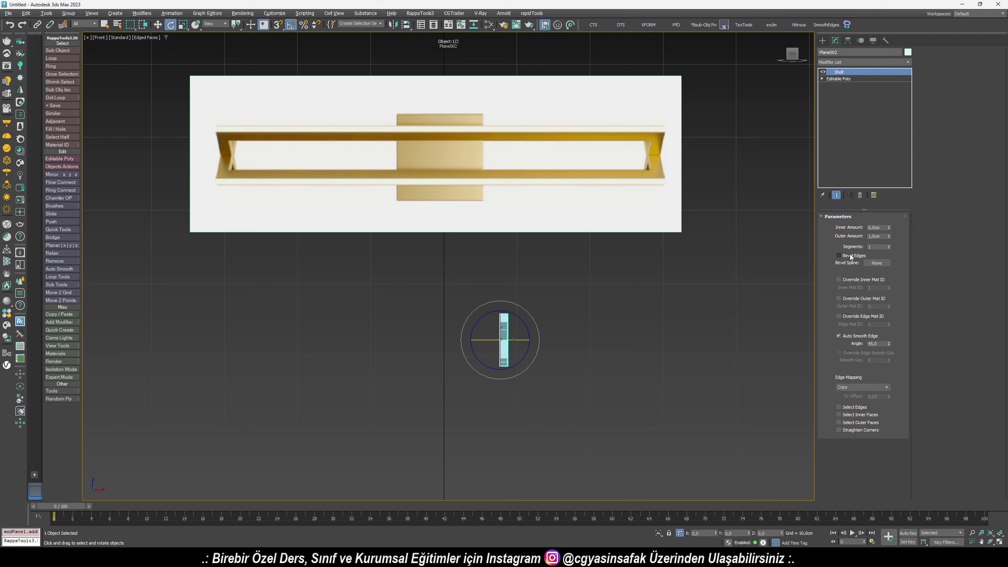
pyautogui.doubleClick(874, 236)
pyautogui.write('1,5')
pyautogui.press('Return')
# Convert the shelled cross to an editable poly
pyautogui.keyDown('alt'); pyautogui.moveTo(599, 329); pyautogui.dragTo(561, 351, button='middle'); pyautogui.keyUp('alt')
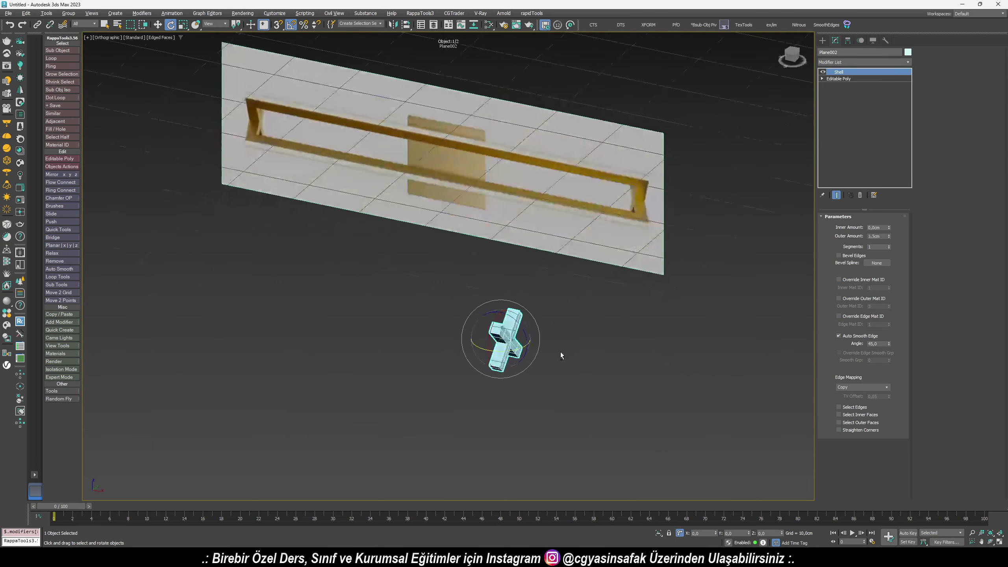
pyautogui.rightClick(503, 321)
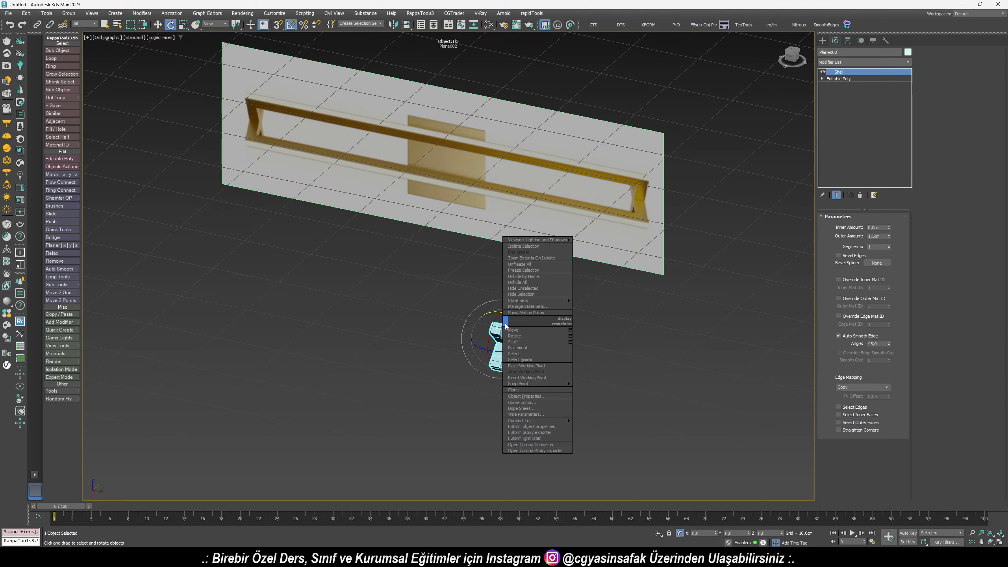
pyautogui.moveTo(527, 420)
pyautogui.click(588, 427)
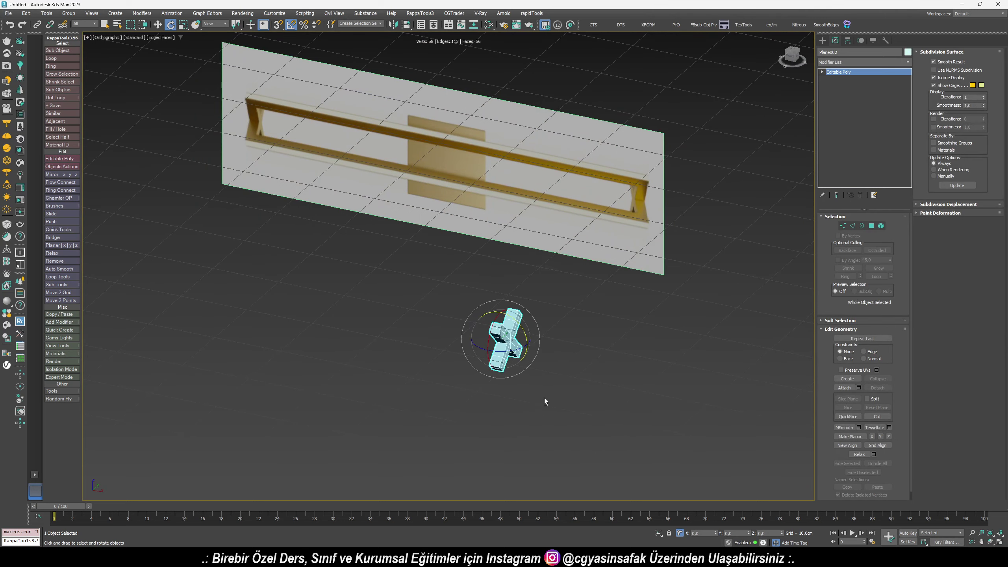
pyautogui.keyDown('alt'); pyautogui.moveTo(544, 399); pyautogui.dragTo(535, 292, button='middle'); pyautogui.keyUp('alt')
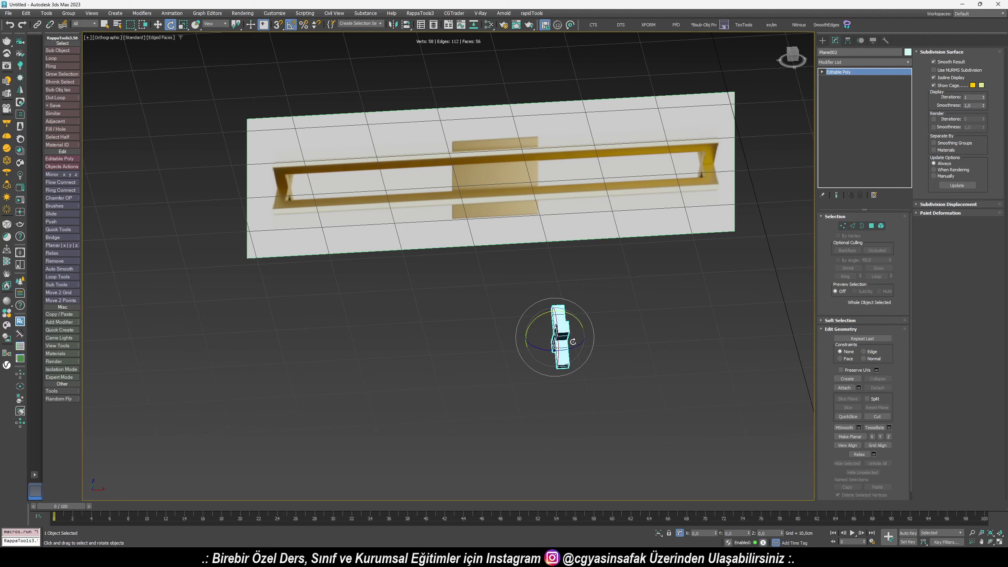
pyautogui.press('w')
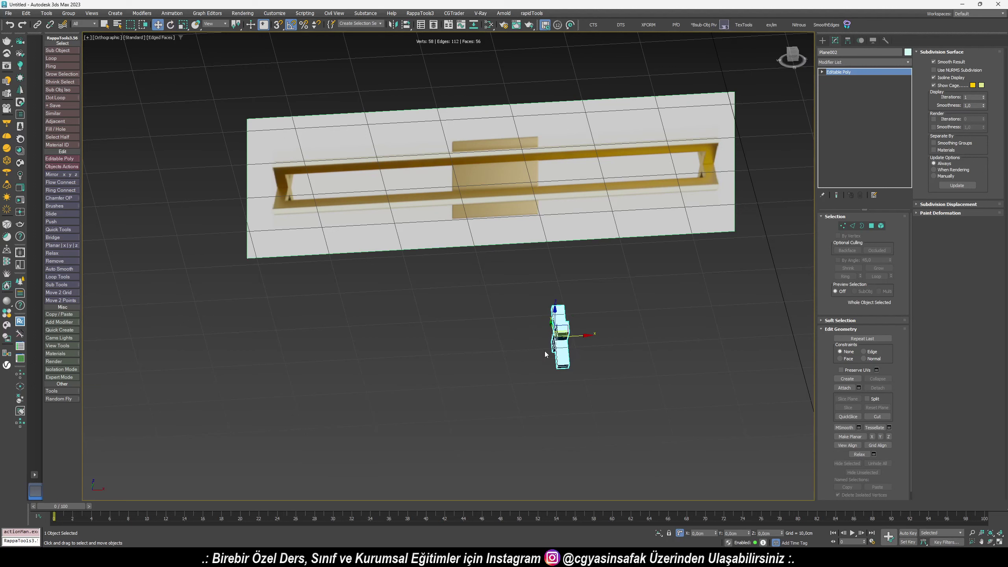
pyautogui.hotkey('alt', 'Tab')
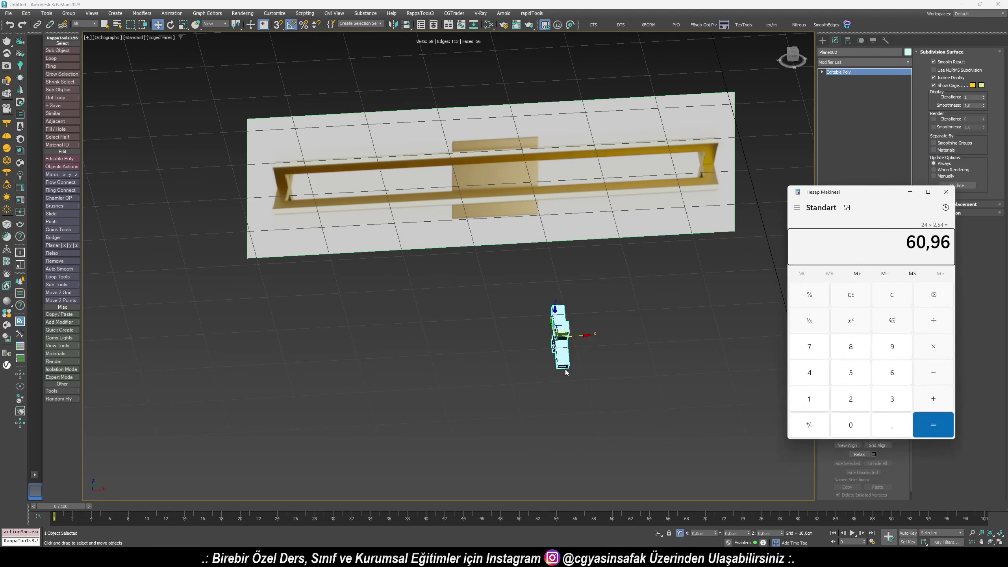
pyautogui.write('61 - ')
pyautogui.write('1')
pyautogui.write(',5')
pyautogui.press('Return')
pyautogui.hotkey('alt', 'Tab')
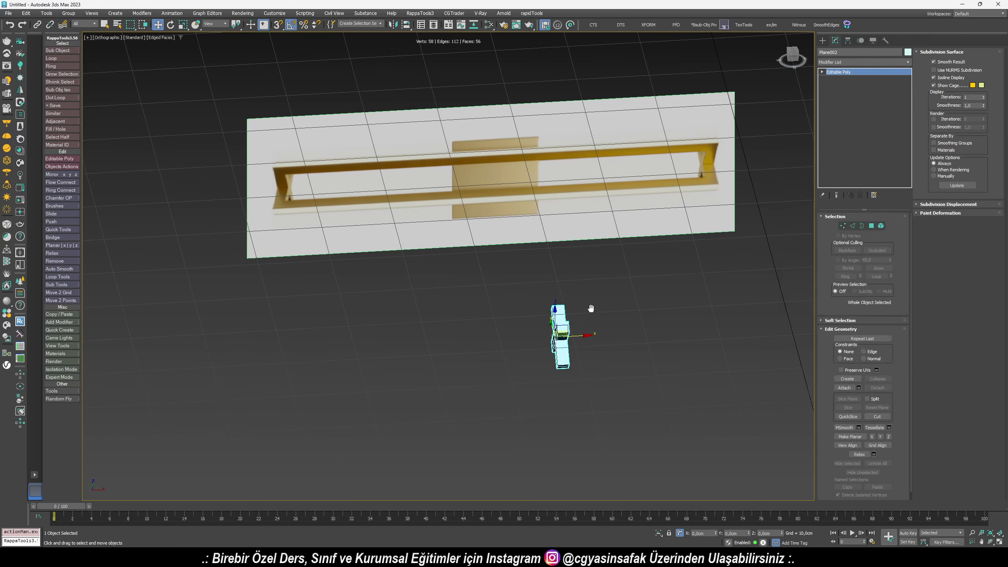
pyautogui.keyDown('alt'); pyautogui.moveTo(592, 310); pyautogui.dragTo(628, 335, button='middle'); pyautogui.keyUp('alt')
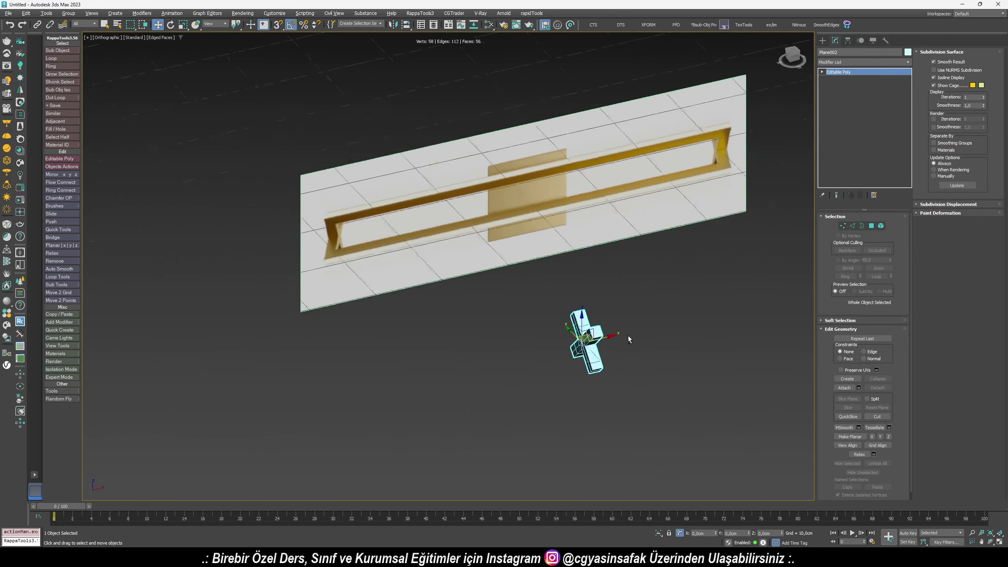
# In Polygon mode, select the eight end faces of the cross arms
pyautogui.click(872, 227)
pyautogui.scroll(3, 586, 299)
pyautogui.scroll(3, 586, 300)
pyautogui.click(589, 334)
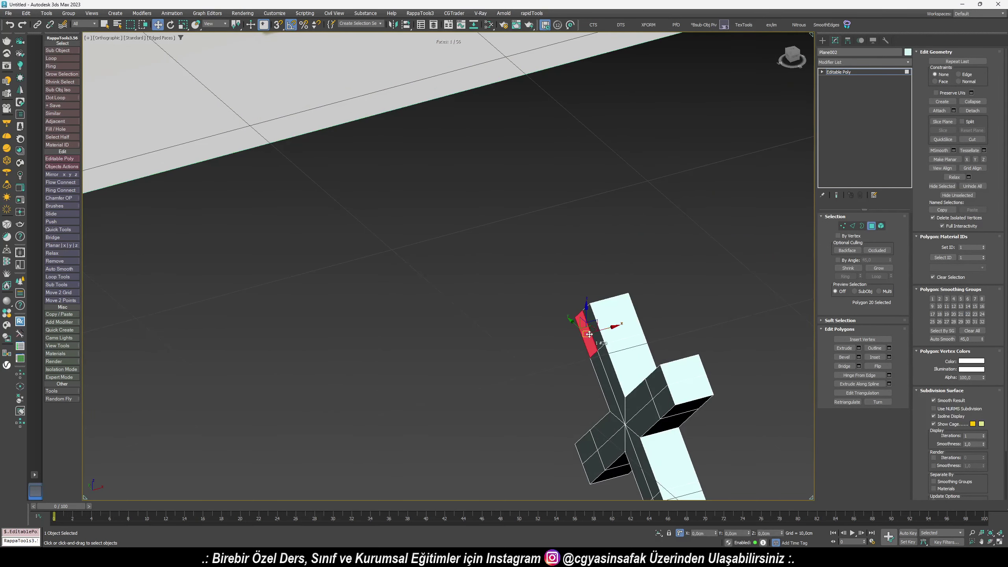
pyautogui.keyDown('ctrl'); pyautogui.click(653, 380); pyautogui.keyUp('ctrl')
pyautogui.keyDown('ctrl'); pyautogui.click(663, 402); pyautogui.keyUp('ctrl')
pyautogui.moveTo(647, 467); pyautogui.dragTo(643, 377, button='middle')
pyautogui.keyDown('ctrl'); pyautogui.click(653, 421); pyautogui.keyUp('ctrl')
pyautogui.keyDown('ctrl'); pyautogui.click(659, 443); pyautogui.keyUp('ctrl')
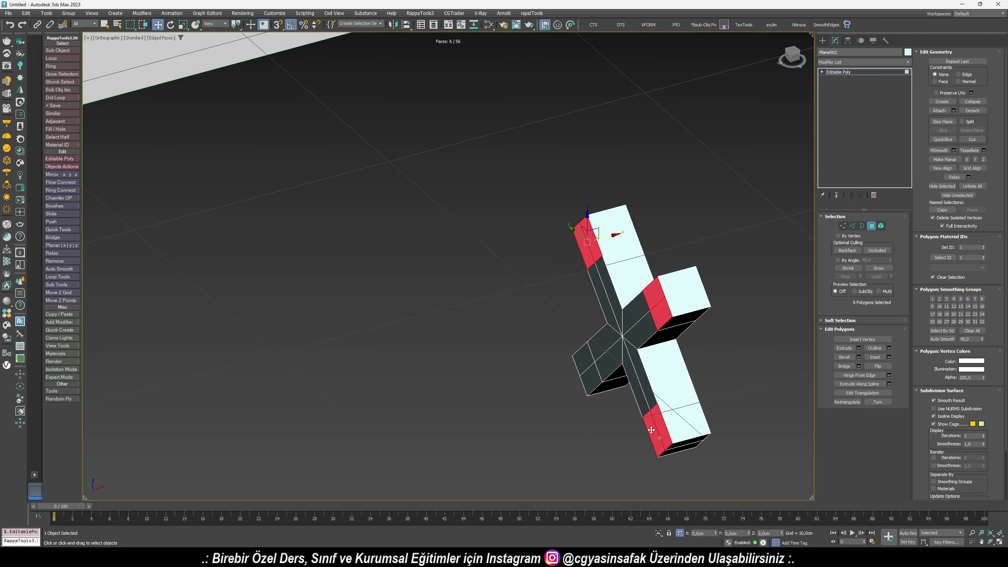
pyautogui.keyDown('ctrl'); pyautogui.click(592, 378); pyautogui.keyUp('ctrl')
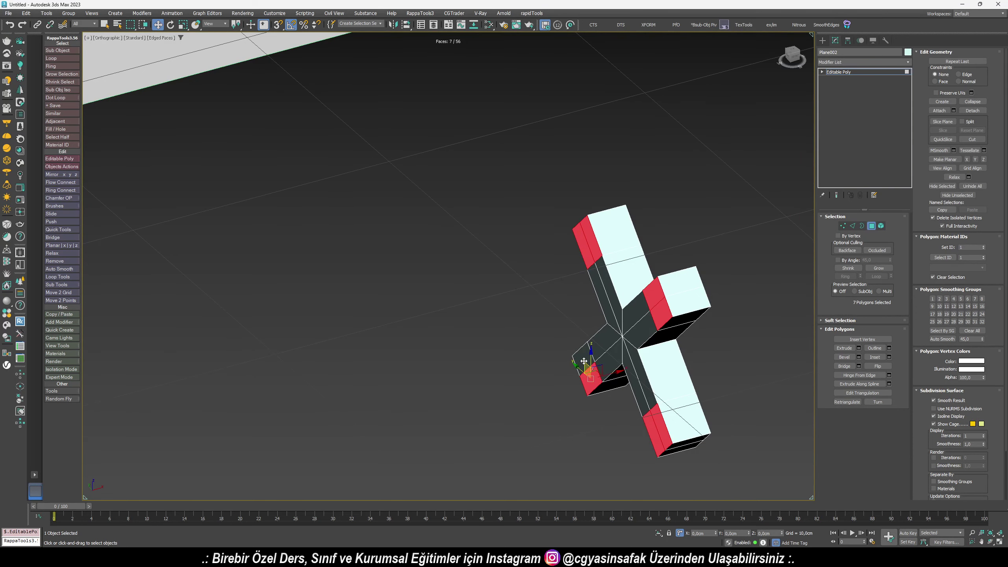
# Extrude the selected arm-end faces by 59,5 cm
pyautogui.click(859, 348)
pyautogui.click(474, 282)
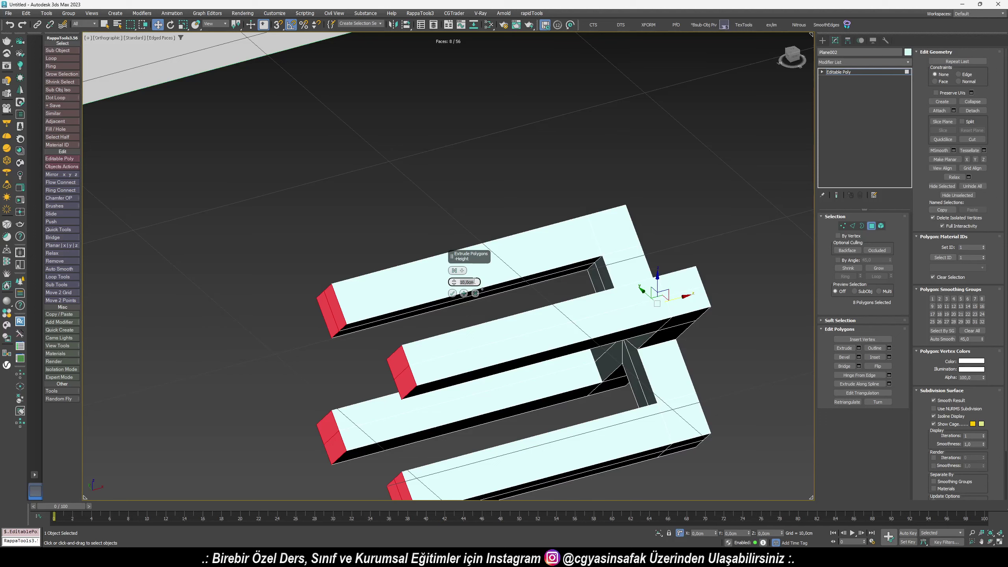
pyautogui.moveTo(475, 282); pyautogui.dragTo(475, 281)
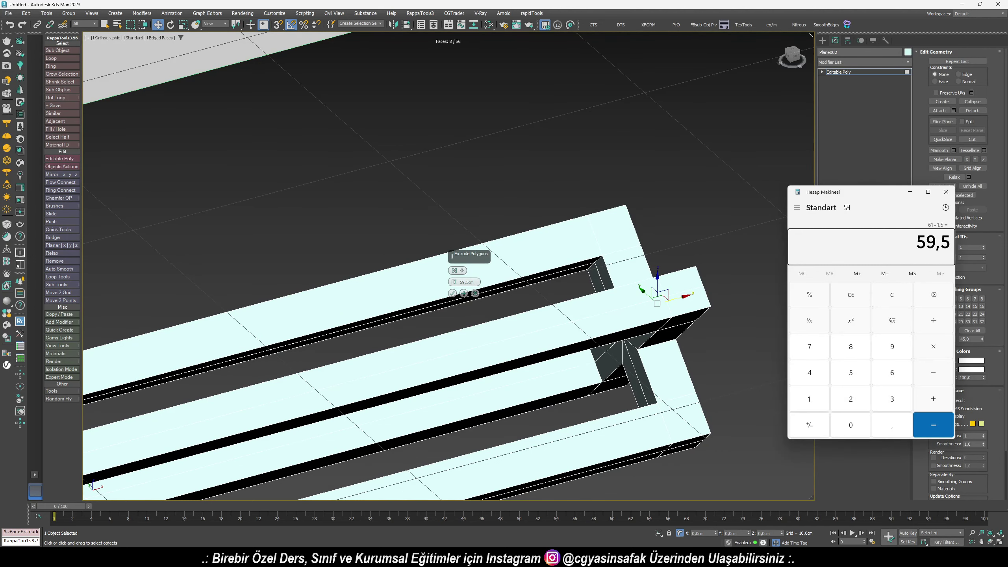
pyautogui.click(452, 293)
pyautogui.scroll(-10, 618, 334)
pyautogui.moveTo(531, 512)
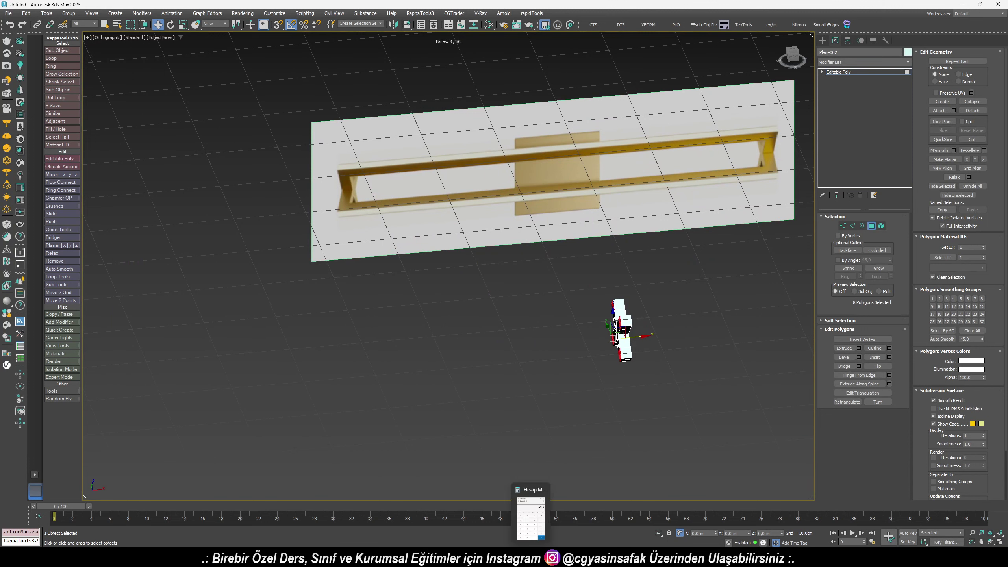
# Work out (61 − 3) / 2 = 29 in the calculator
pyautogui.click(541, 546)
pyautogui.write('61')
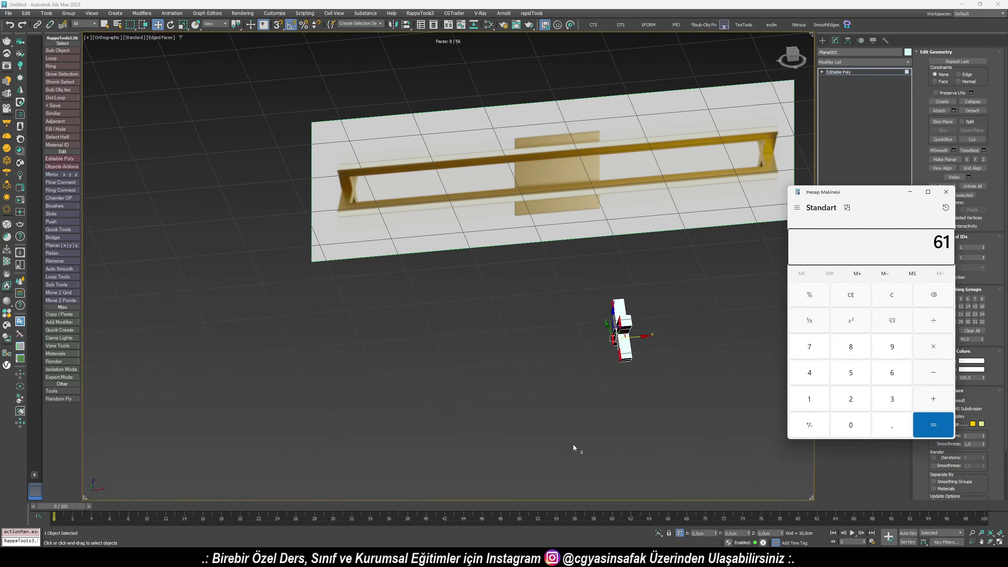
pyautogui.write(' - 3')
pyautogui.press('Return')
pyautogui.write('2')
pyautogui.press('Return')
pyautogui.click(573, 444)
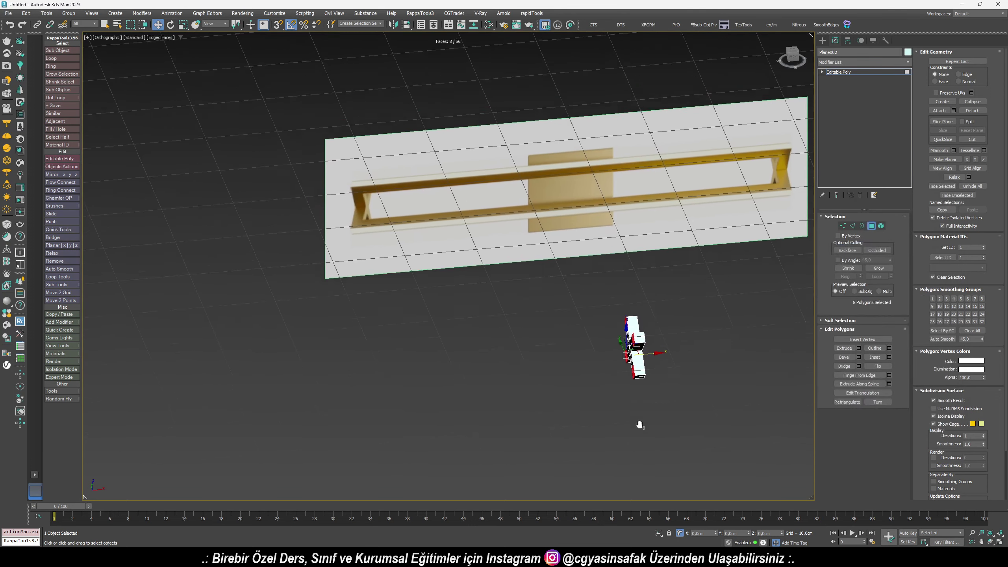
# Change the bar-end extrusion height to 29 cm and commit it
pyautogui.scroll(2, 563, 333)
pyautogui.click(858, 348)
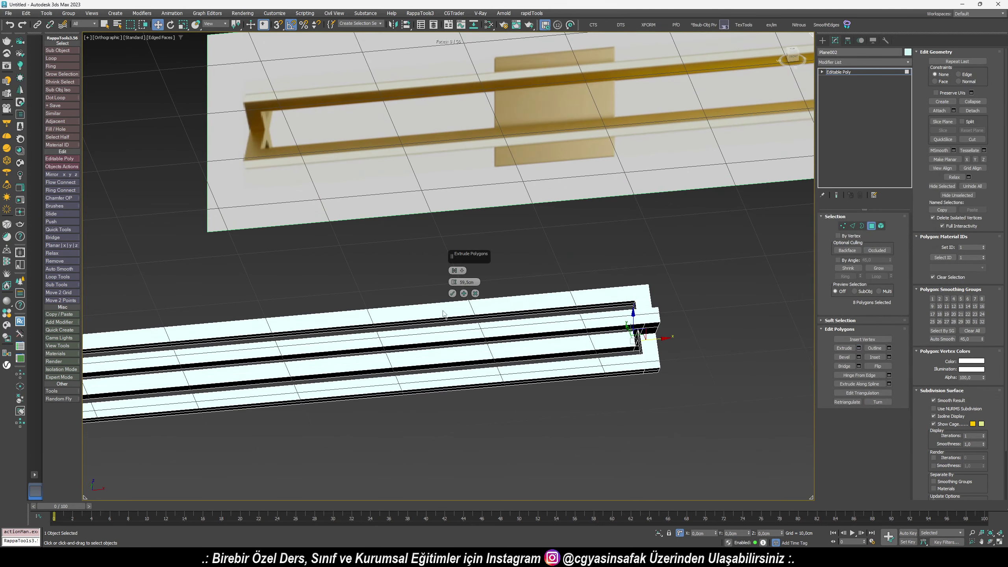
pyautogui.doubleClick(468, 283)
pyautogui.write('29')
pyautogui.press('Return')
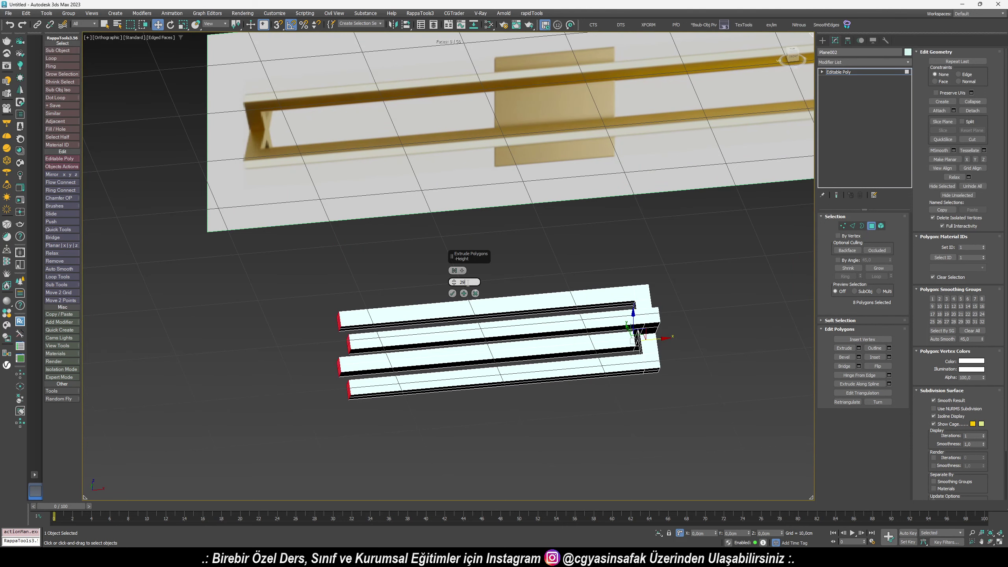
pyautogui.click(453, 293)
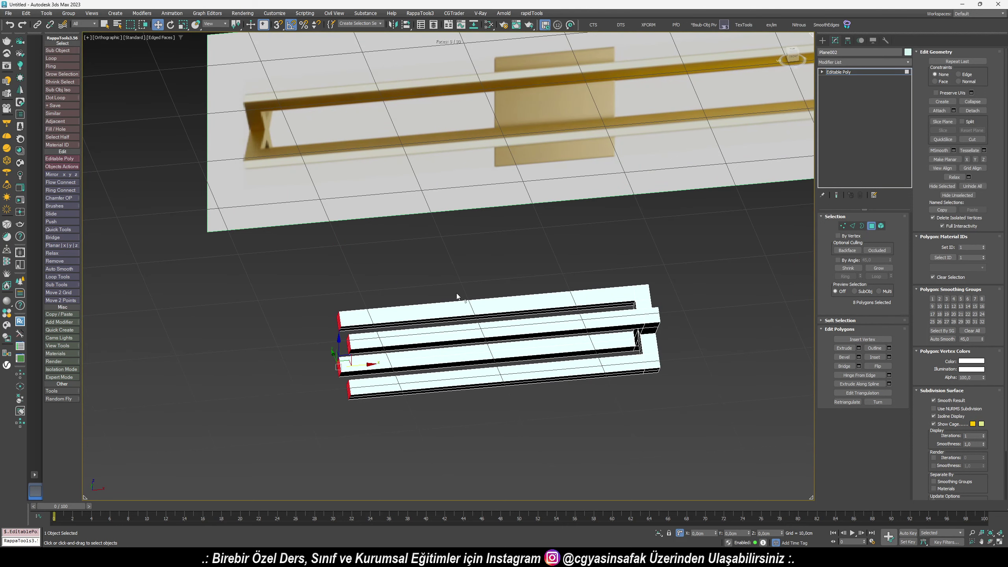
# Delete the selected end-cap faces and leave Polygon mode
pyautogui.moveTo(457, 293); pyautogui.dragTo(462, 308, button='middle')
pyautogui.press('Delete')
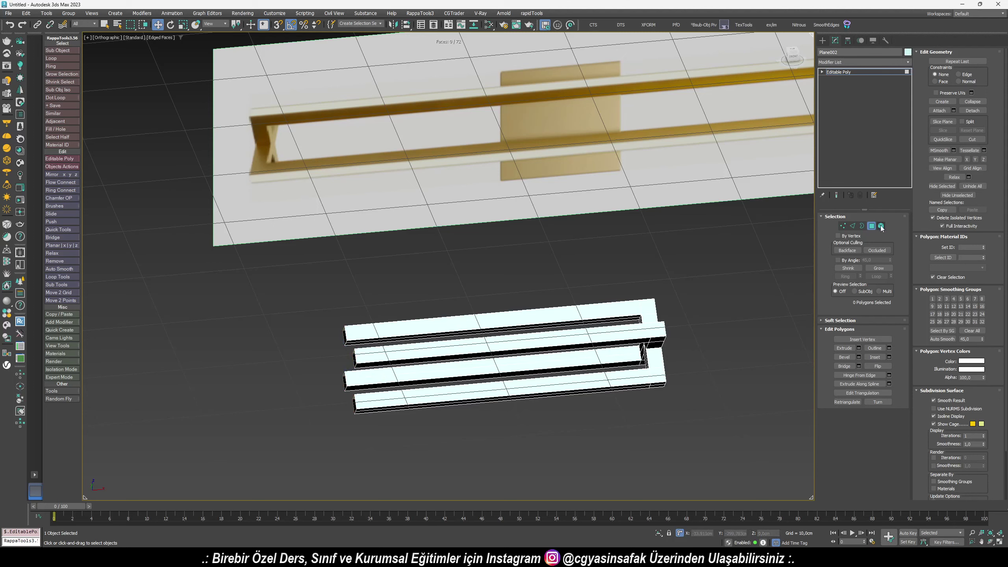
pyautogui.click(871, 226)
# Snap the frame's pivot onto the bars' end vertex using Affect Pivot Only
pyautogui.click(847, 39)
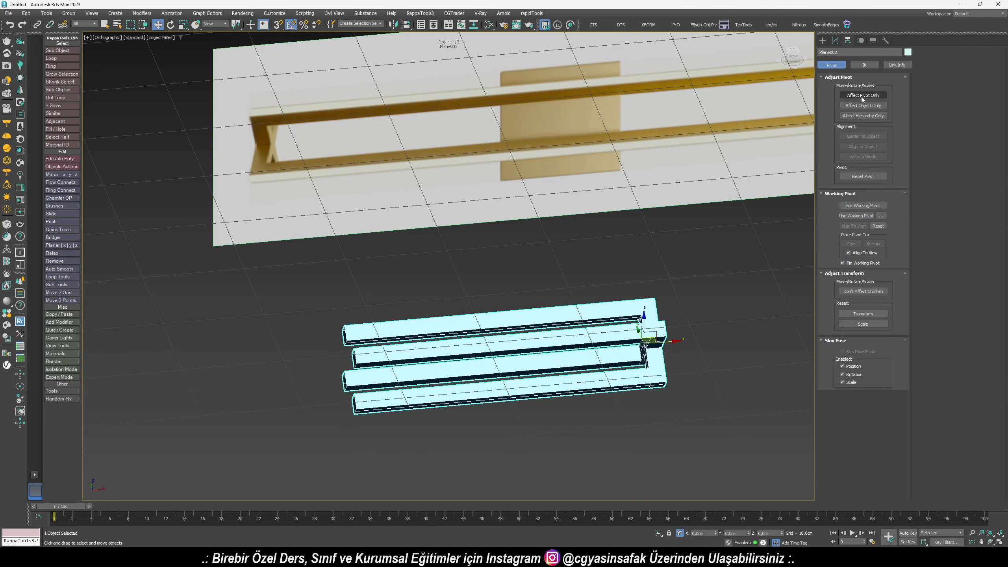
pyautogui.click(861, 96)
pyautogui.press('s')
pyautogui.moveTo(648, 337)
pyautogui.mouseDown()
pyautogui.moveTo(546, 385)
pyautogui.moveTo(353, 409)
pyautogui.mouseUp()
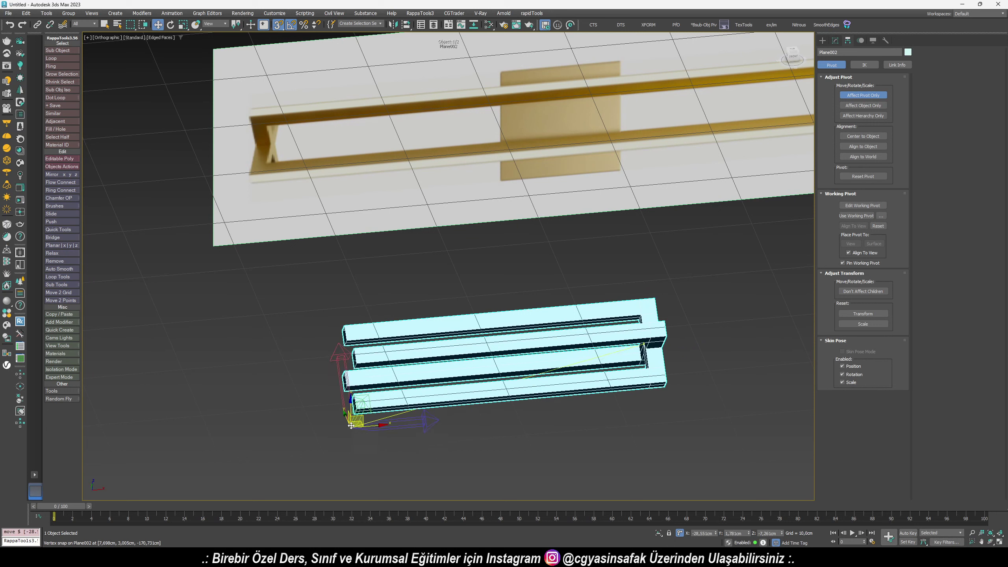
pyautogui.click(857, 96)
# Add a Symmetry modifier to mirror the frame
pyautogui.click(835, 40)
pyautogui.click(845, 62)
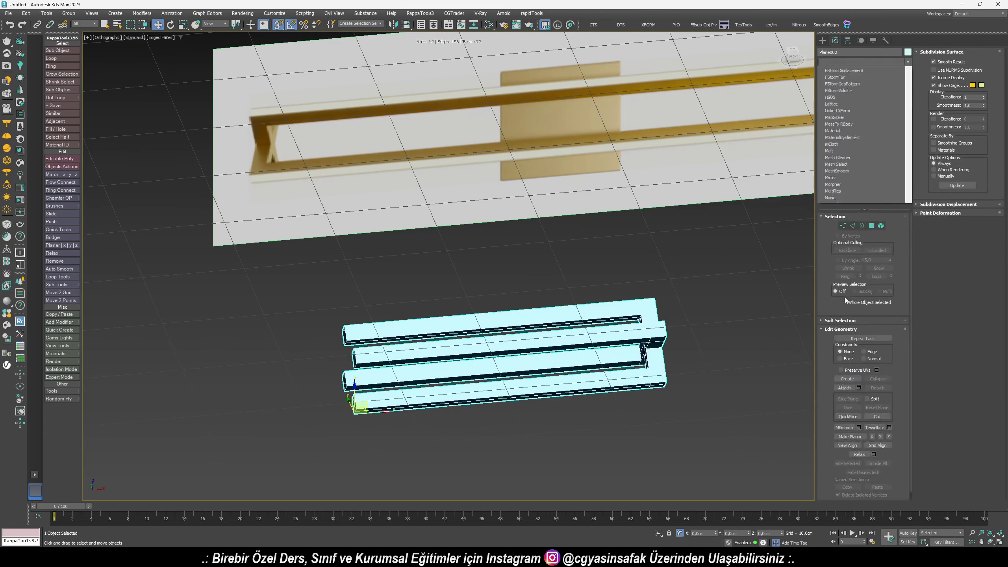
pyautogui.press('s')
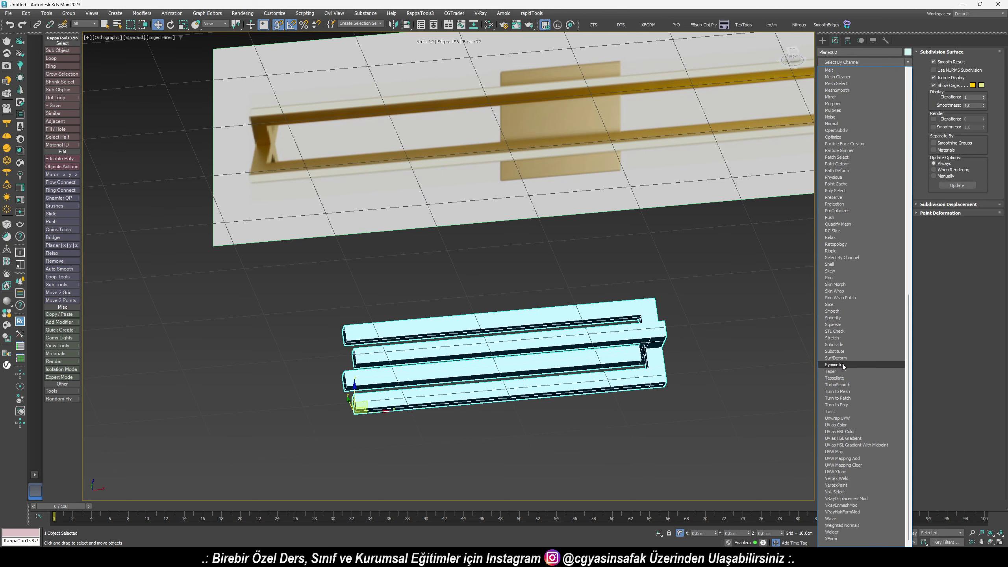
pyautogui.click(842, 365)
# Collapse the mirrored frame to an editable poly and switch to Edge mode
pyautogui.press('z')
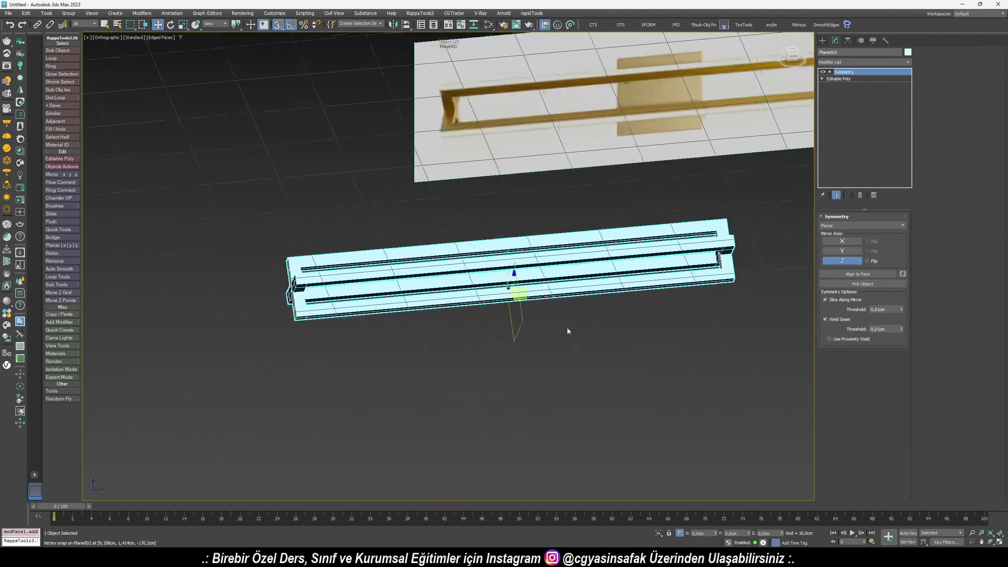
pyautogui.rightClick(494, 263)
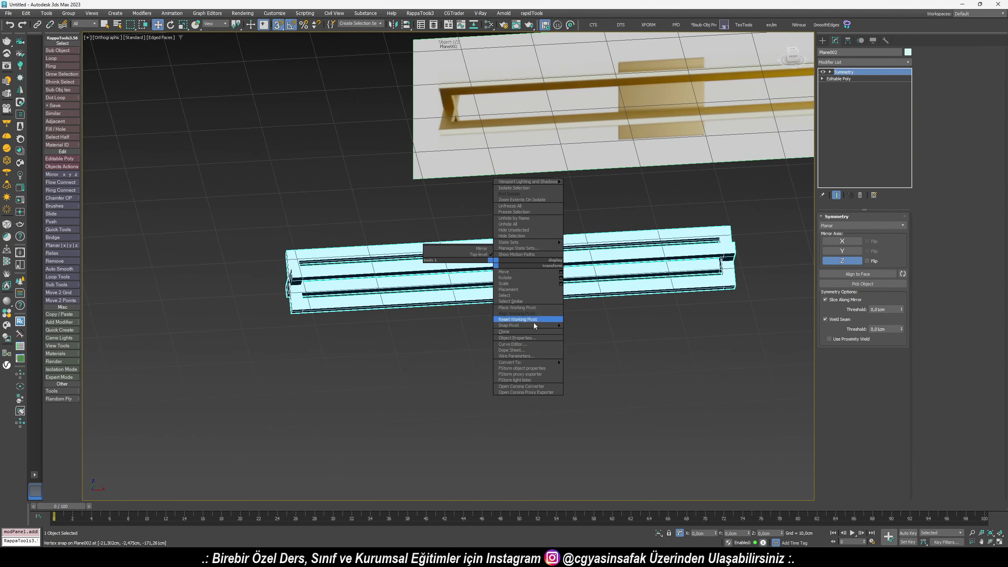
pyautogui.moveTo(510, 362)
pyautogui.click(591, 368)
pyautogui.press('2')
# Remove the centre seam edge loop and view the whole frame at an angle
pyautogui.hotkey('ctrl', 'BackSpace')
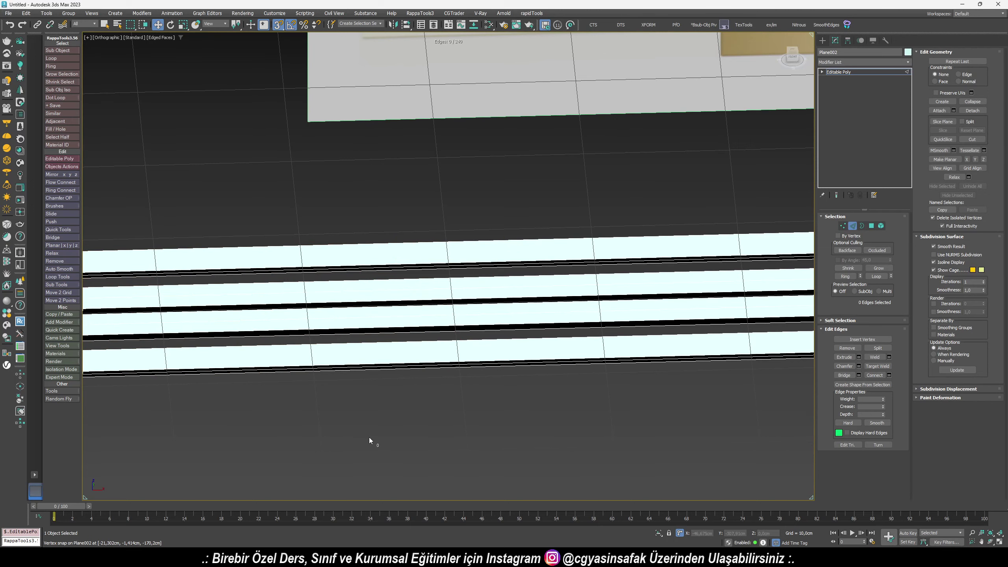
pyautogui.press('z')
pyautogui.keyDown('alt'); pyautogui.moveTo(436, 318); pyautogui.dragTo(453, 337, button='middle'); pyautogui.keyUp('alt')
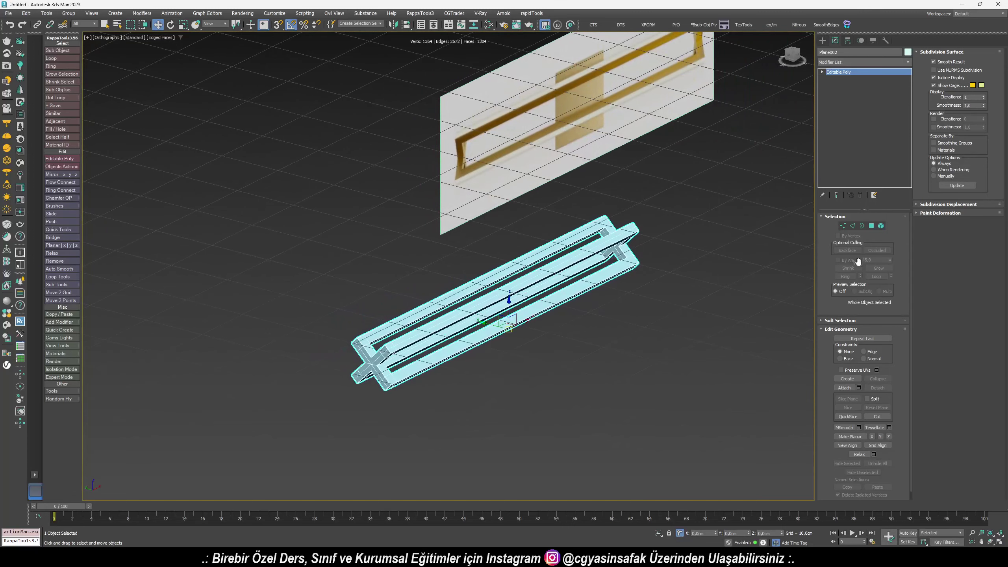
# Select the inner bar's strip faces along the frame, including its end caps
pyautogui.scroll(4, 544, 291)
pyautogui.scroll(4, 331, 377)
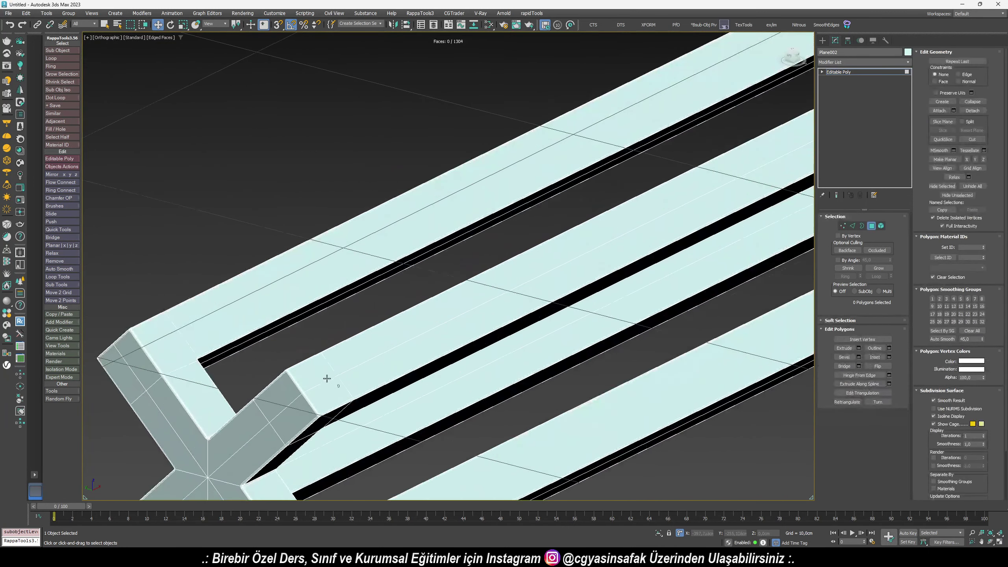
pyautogui.click(323, 379)
pyautogui.keyDown('ctrl'); pyautogui.click(546, 279); pyautogui.keyUp('ctrl')
pyautogui.keyDown('ctrl'); pyautogui.click(657, 198); pyautogui.keyUp('ctrl')
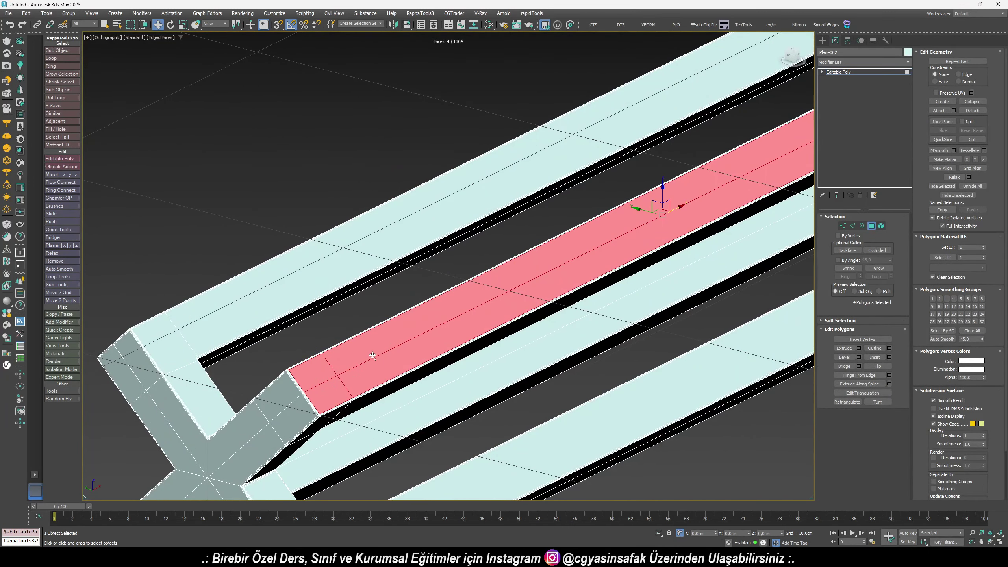
pyautogui.scroll(-5, 632, 242)
pyautogui.moveTo(632, 242); pyautogui.dragTo(623, 257, button='middle')
pyautogui.scroll(5, 623, 257)
pyautogui.keyDown('ctrl'); pyautogui.click(401, 266); pyautogui.keyUp('ctrl')
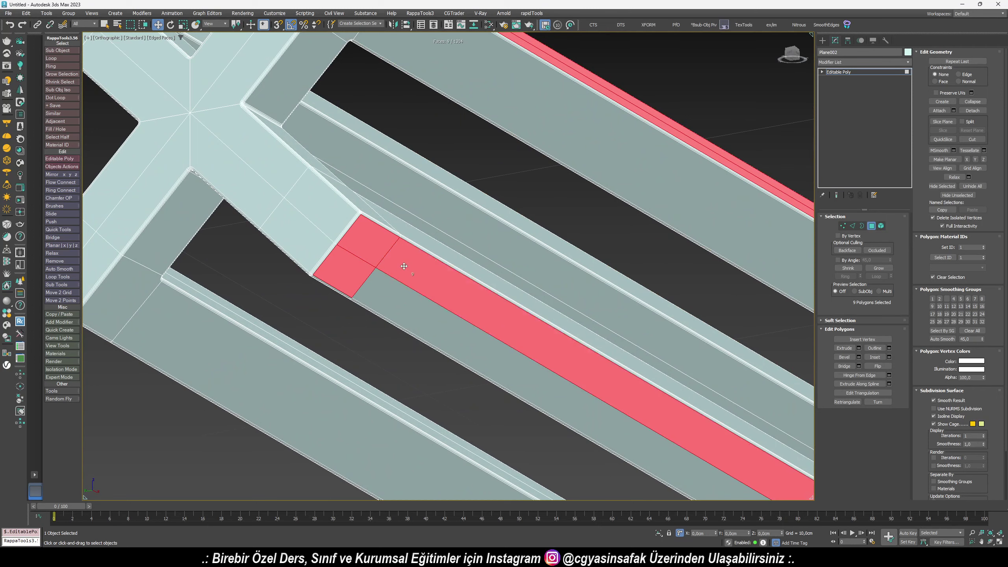
pyautogui.scroll(-5, 409, 280)
pyautogui.moveTo(408, 280)
pyautogui.keyDown('alt'); pyautogui.mouseDown(button='middle')
pyautogui.moveTo(584, 408)
pyautogui.moveTo(570, 403)
pyautogui.mouseUp(button='middle'); pyautogui.keyUp('alt')
pyautogui.scroll(5, 570, 403)
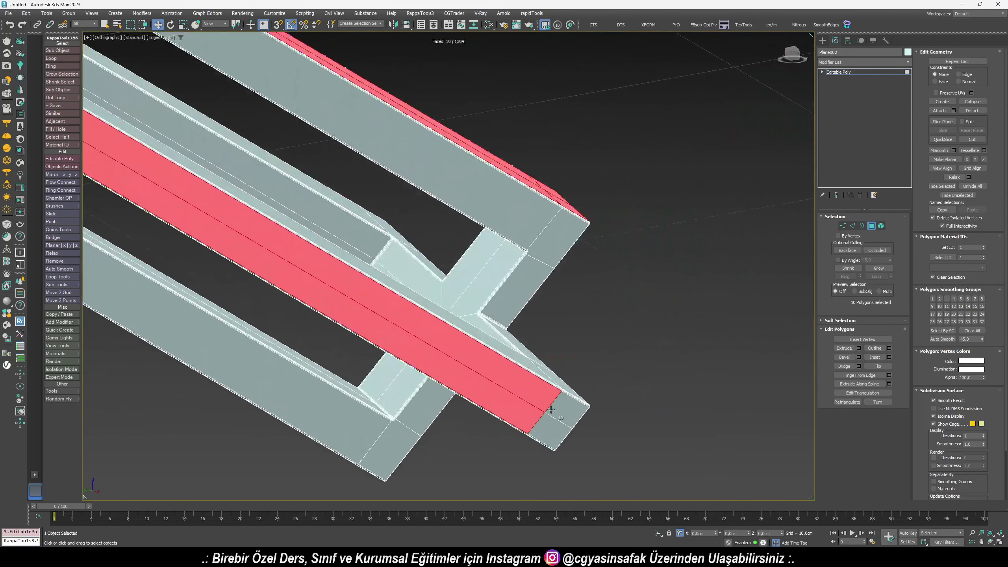
pyautogui.keyDown('ctrl'); pyautogui.click(567, 409); pyautogui.keyUp('ctrl')
pyautogui.keyDown('ctrl'); pyautogui.click(552, 431); pyautogui.keyUp('ctrl')
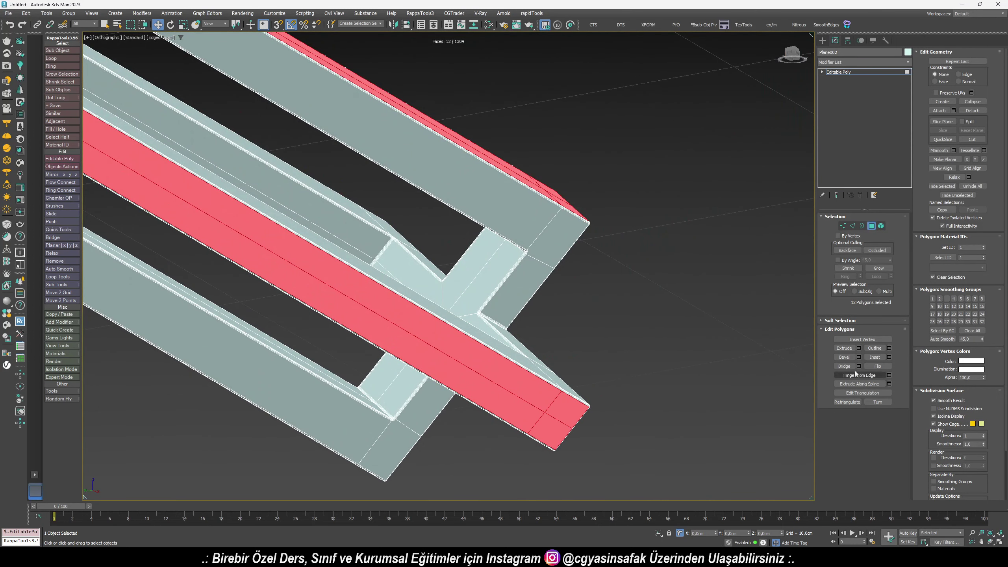
# Inset the selected faces by about 0,048 cm
pyautogui.click(888, 356)
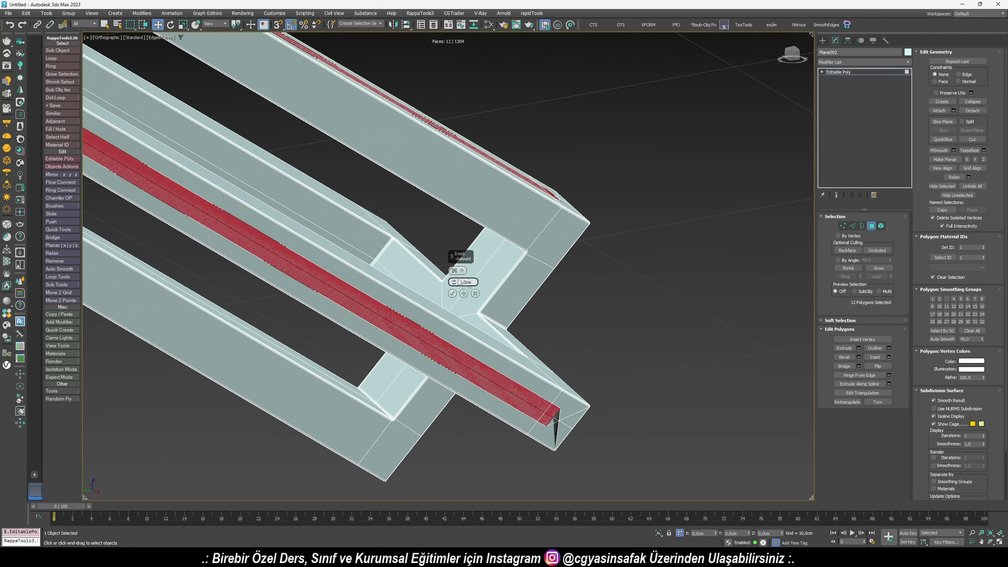
pyautogui.moveTo(455, 282); pyautogui.dragTo(455, 247)
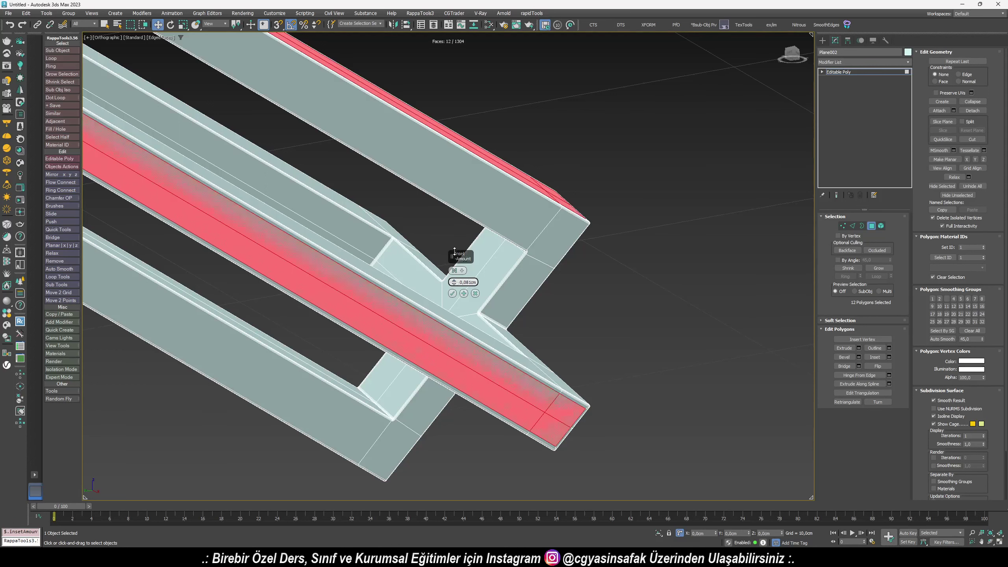
pyautogui.click(451, 293)
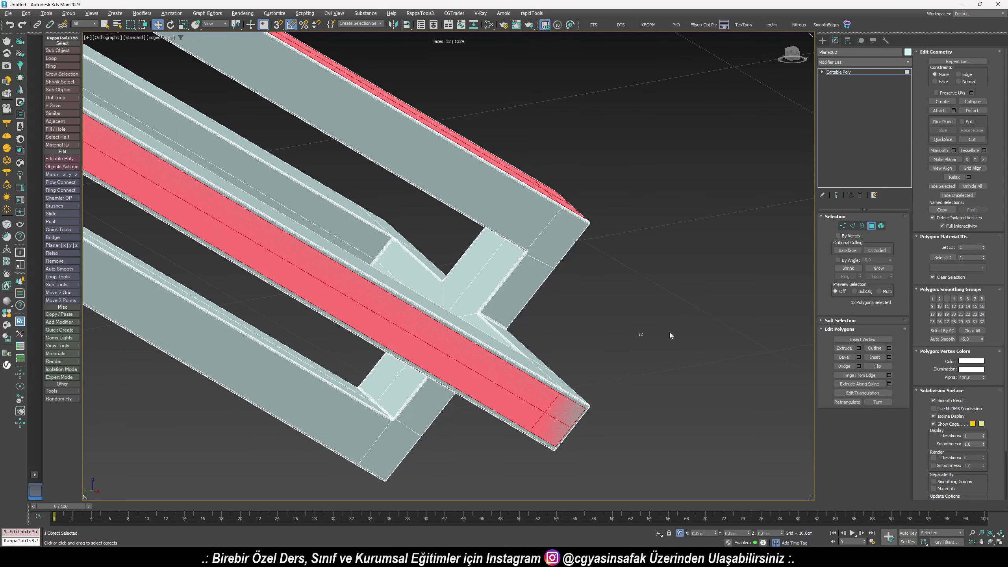
# Bevel the faces with -0,02 cm height and -0,035 cm outline
pyautogui.click(858, 357)
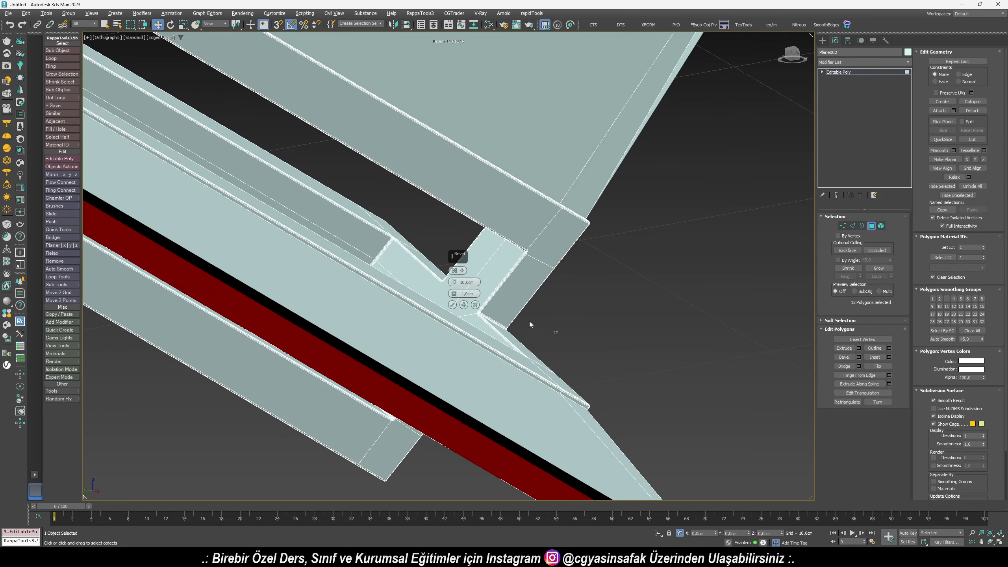
pyautogui.rightClick(455, 293)
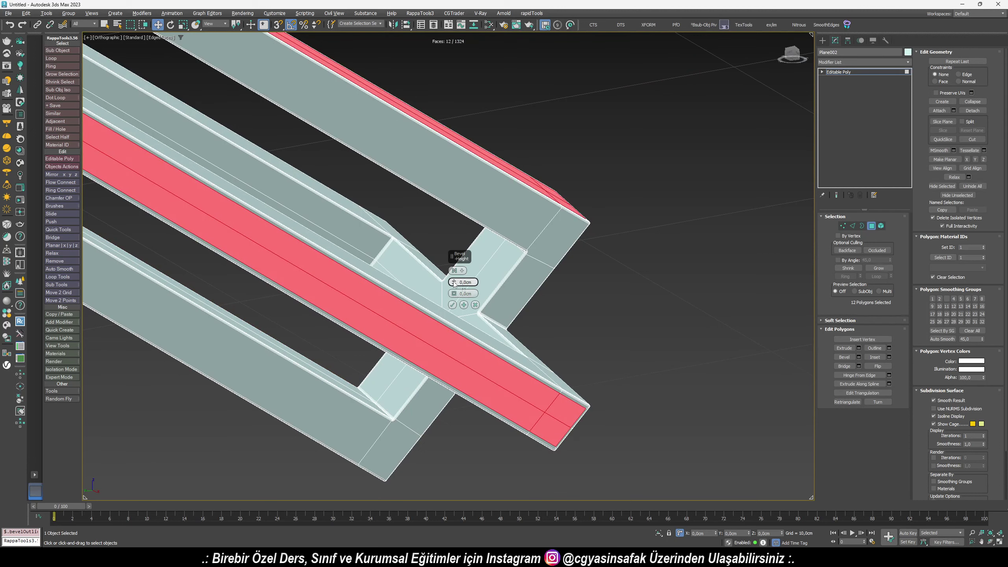
pyautogui.moveTo(454, 283); pyautogui.dragTo(456, 295)
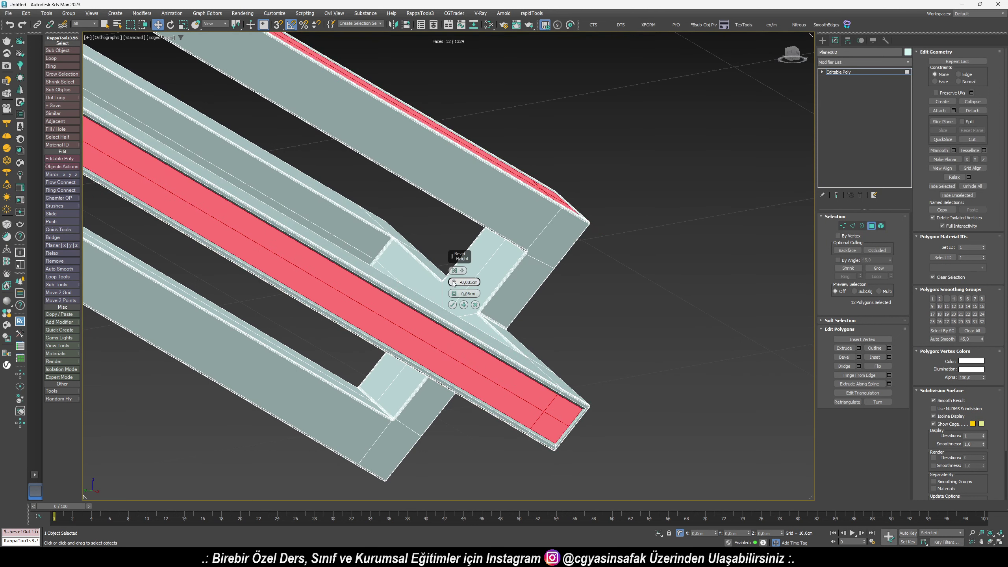
pyautogui.moveTo(454, 297); pyautogui.dragTo(457, 293)
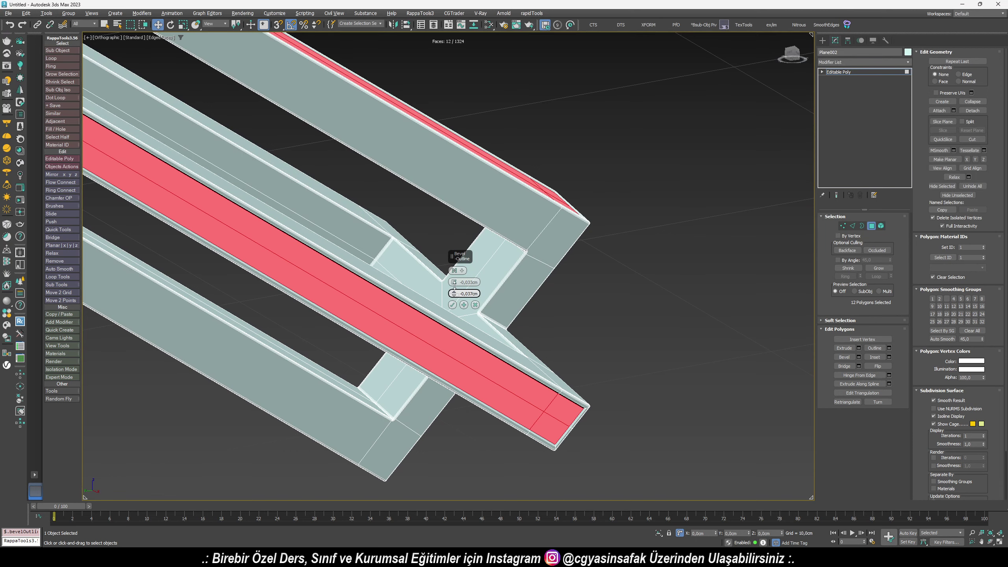
pyautogui.click(452, 304)
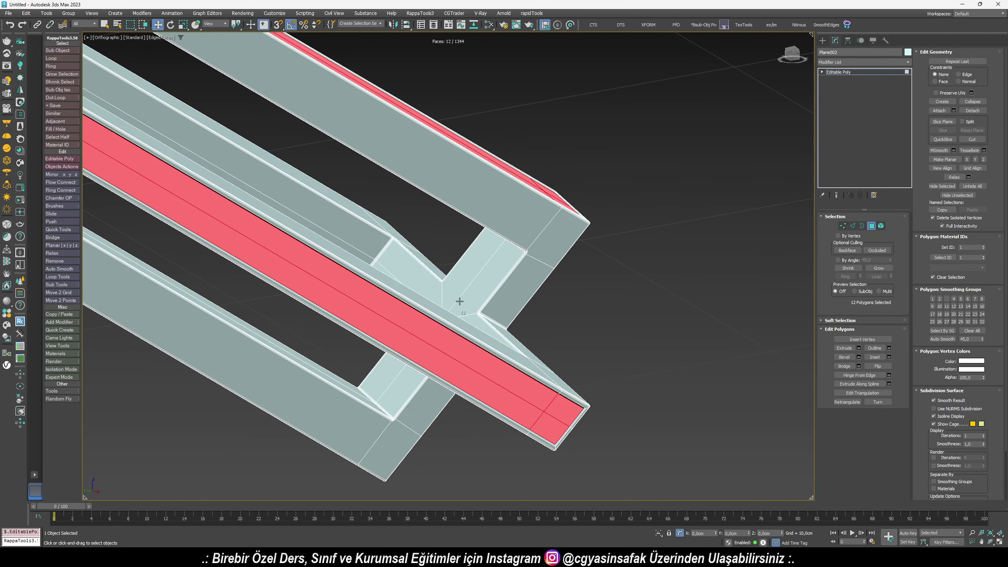
pyautogui.scroll(-5, 515, 317)
pyautogui.scroll(-4, 547, 334)
pyautogui.moveTo(555, 334)
pyautogui.keyDown('alt'); pyautogui.mouseDown(button='middle')
pyautogui.moveTo(494, 300)
pyautogui.moveTo(542, 276)
pyautogui.mouseUp(button='middle'); pyautogui.keyUp('alt')
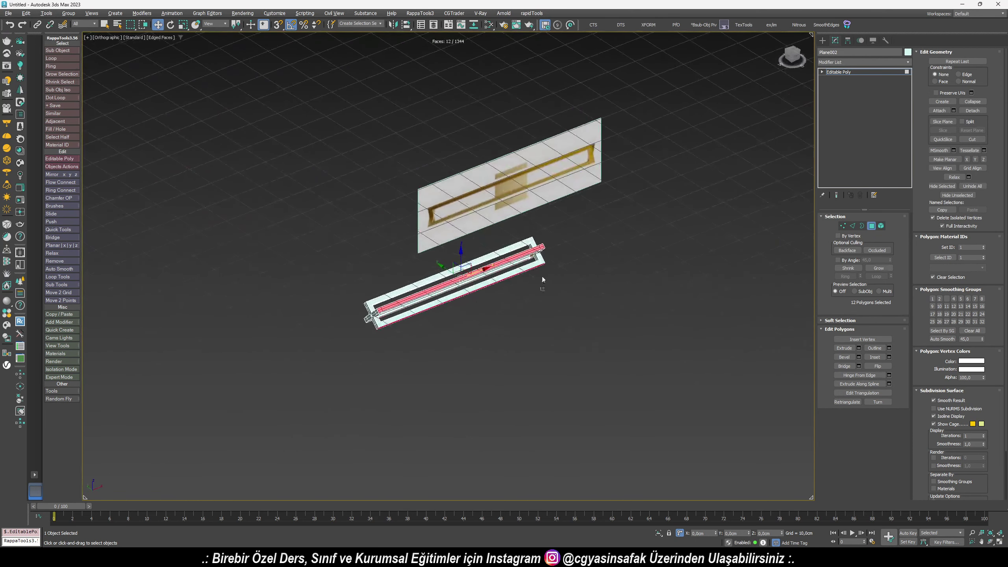
# Detach the recessed strip faces as a separate object
pyautogui.scroll(5, 542, 276)
pyautogui.click(973, 111)
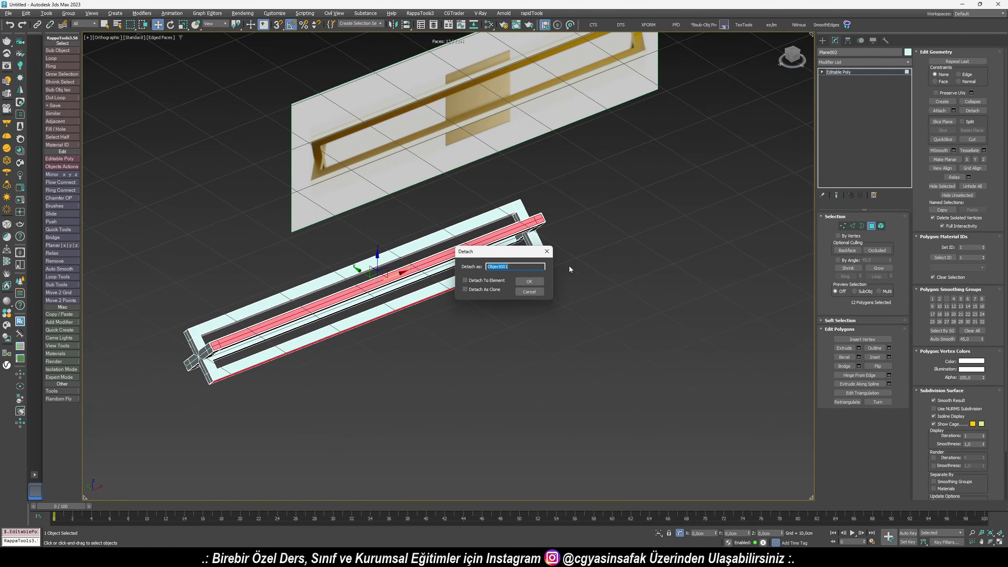
pyautogui.click(534, 281)
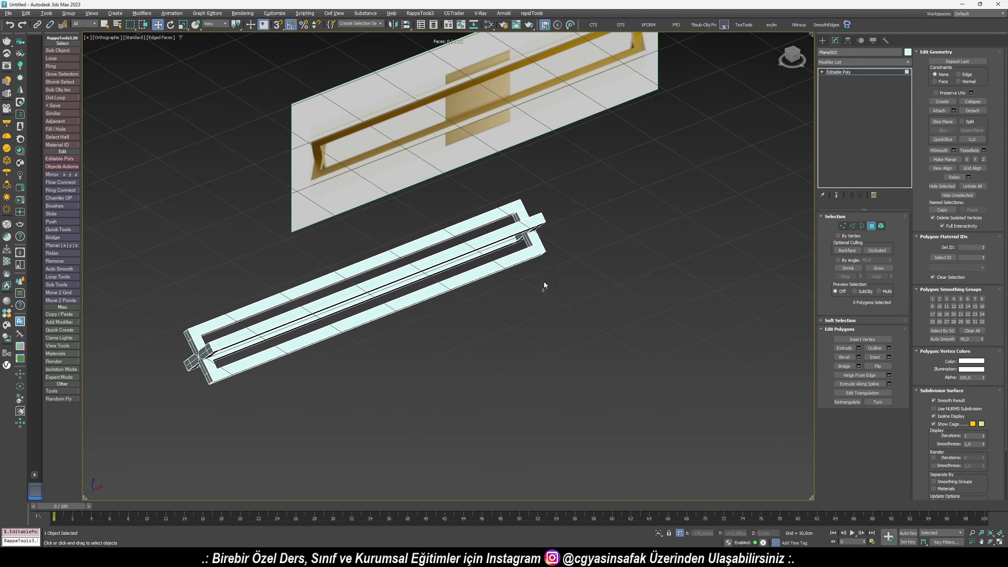
pyautogui.click(872, 227)
# In the Front view, group the frame and the strip as Group001
pyautogui.press('f')
pyautogui.press('z')
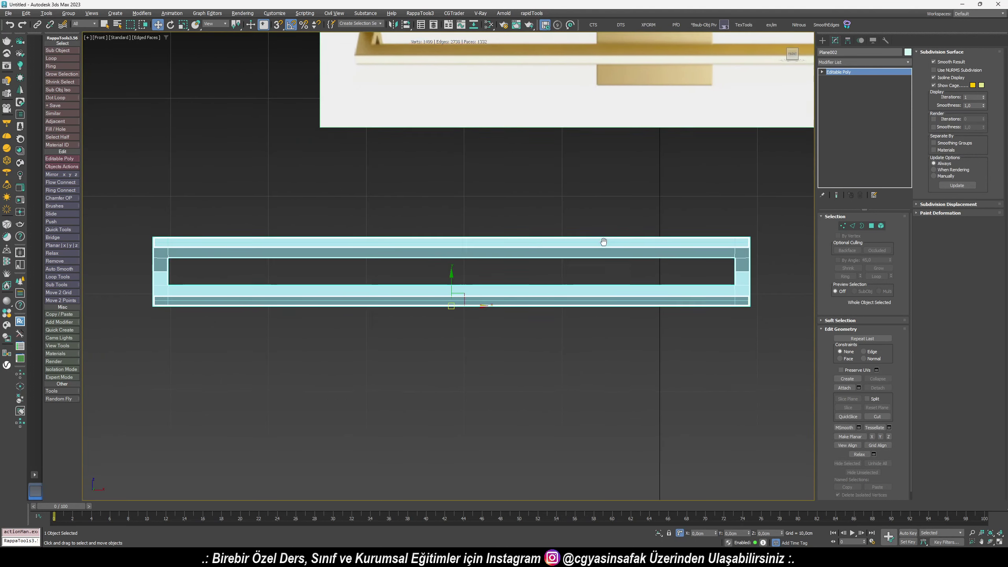
pyautogui.scroll(-3, 603, 241)
pyautogui.moveTo(495, 379); pyautogui.dragTo(366, 281)
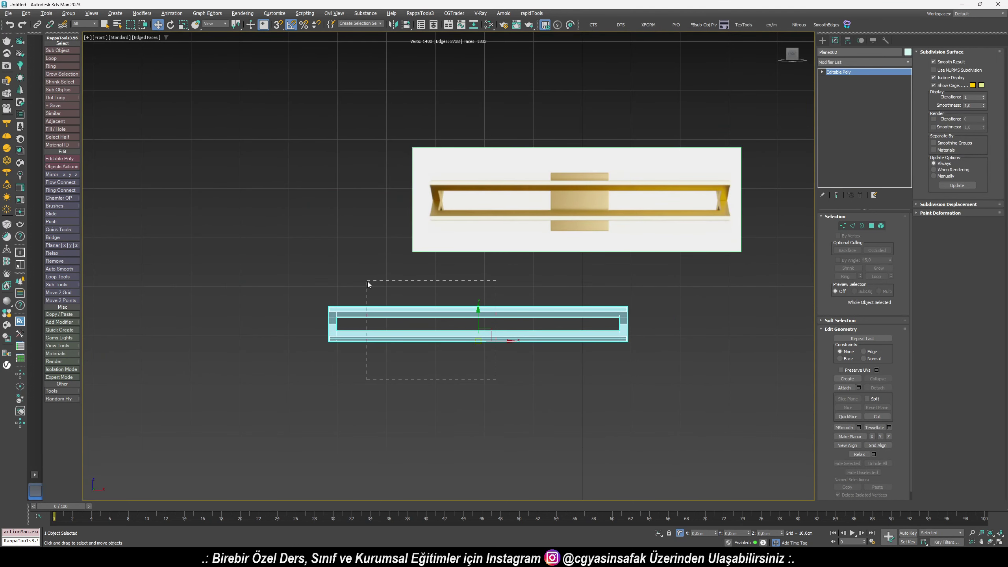
pyautogui.click(70, 15)
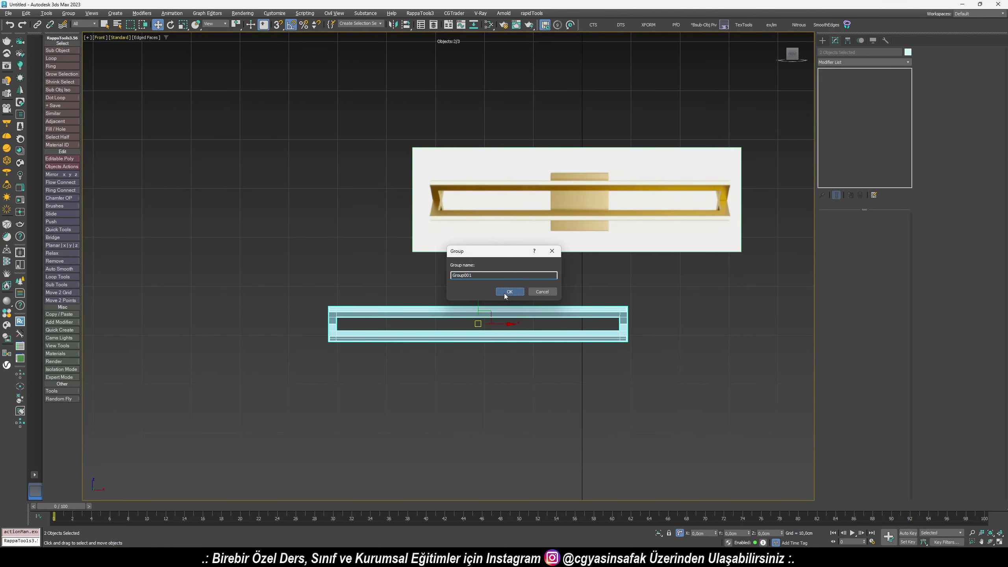
pyautogui.click(504, 293)
pyautogui.click(822, 40)
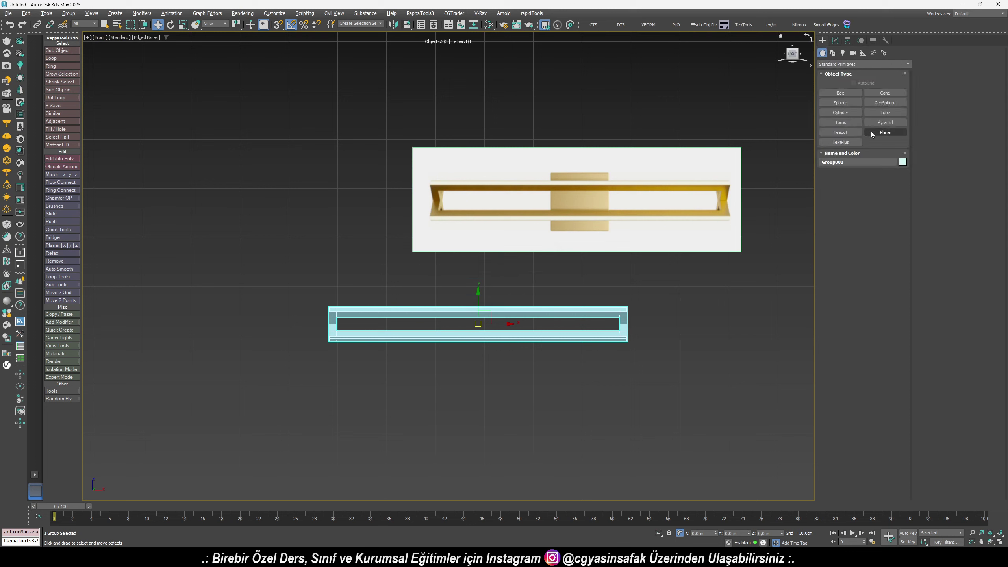
# Draw a box over the reference image's square mount in the Front view
pyautogui.click(840, 93)
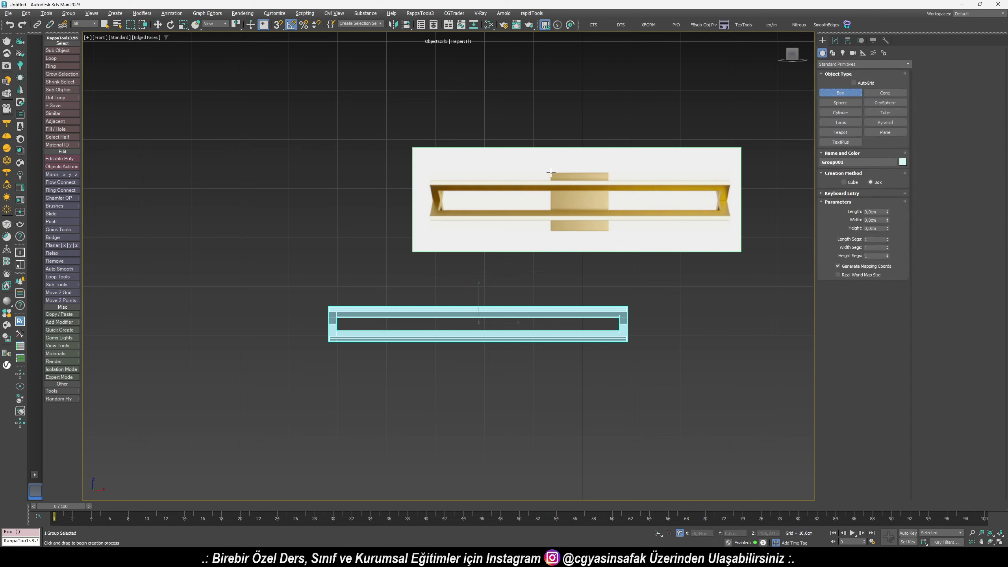
pyautogui.moveTo(551, 173); pyautogui.dragTo(605, 230)
pyautogui.click(605, 230)
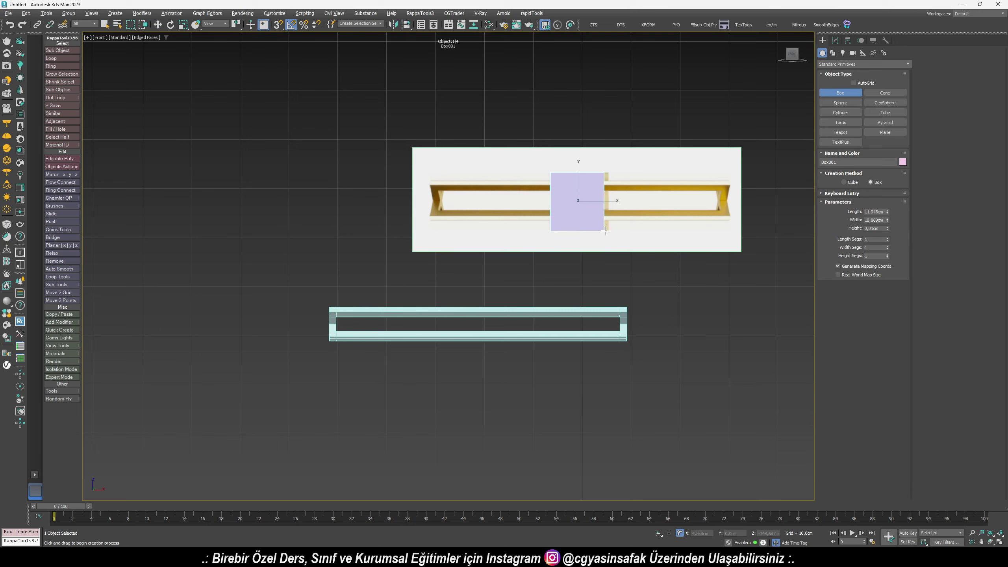
pyautogui.click(604, 210)
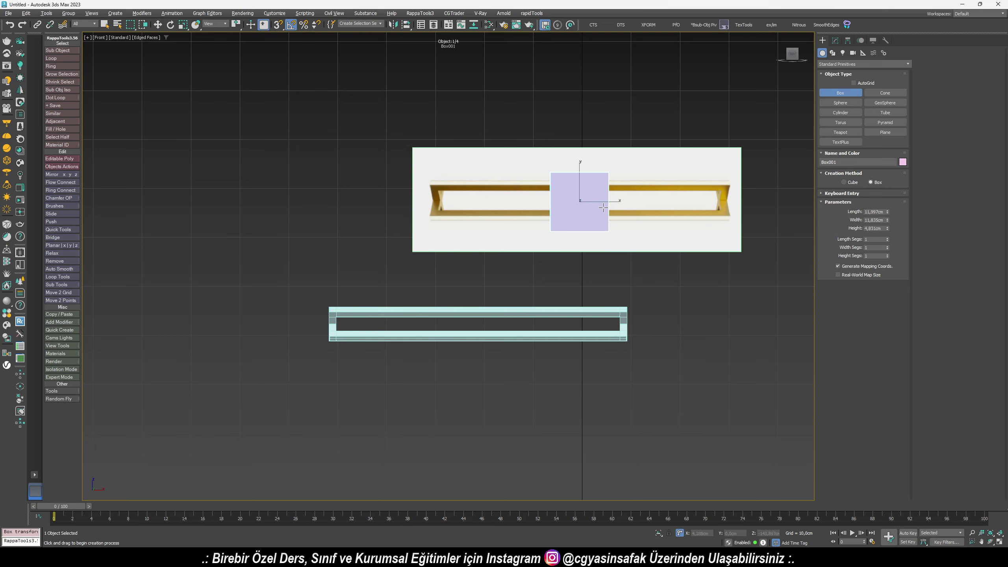
# Set the box's length and width to 12 cm and enter its height
pyautogui.doubleClick(876, 212)
pyautogui.write('12')
pyautogui.press('Tab')
pyautogui.write('12')
pyautogui.press('Tab')
pyautogui.write('1,')
pyautogui.keyDown('alt'); pyautogui.moveTo(626, 186); pyautogui.dragTo(705, 187, button='middle'); pyautogui.keyUp('alt')
pyautogui.press('w')
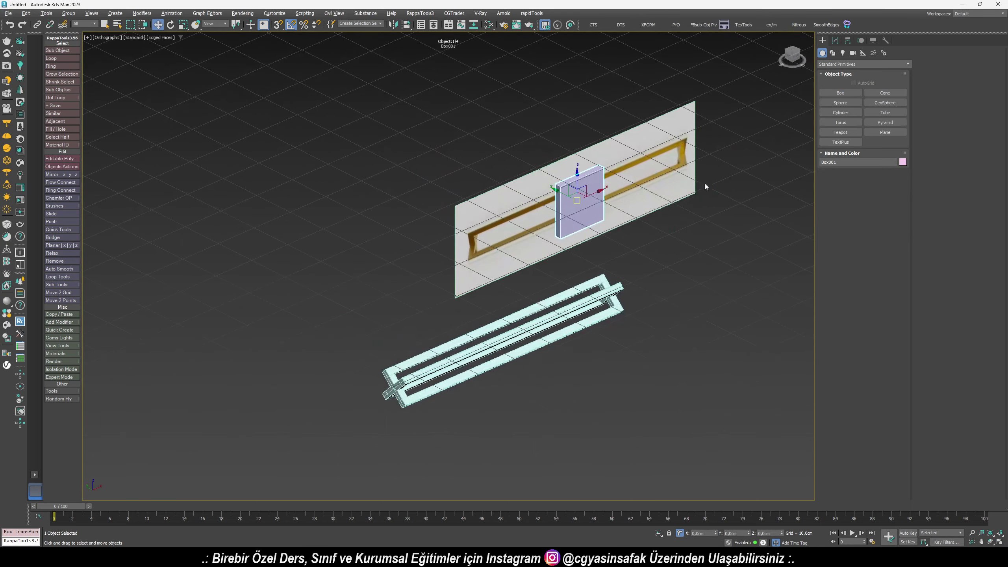
pyautogui.click(835, 40)
# Add a Chamfer: 0,15 cm, 2 segments, Smooth Chamfers Only, Unsmoothed Edges
pyautogui.click(838, 62)
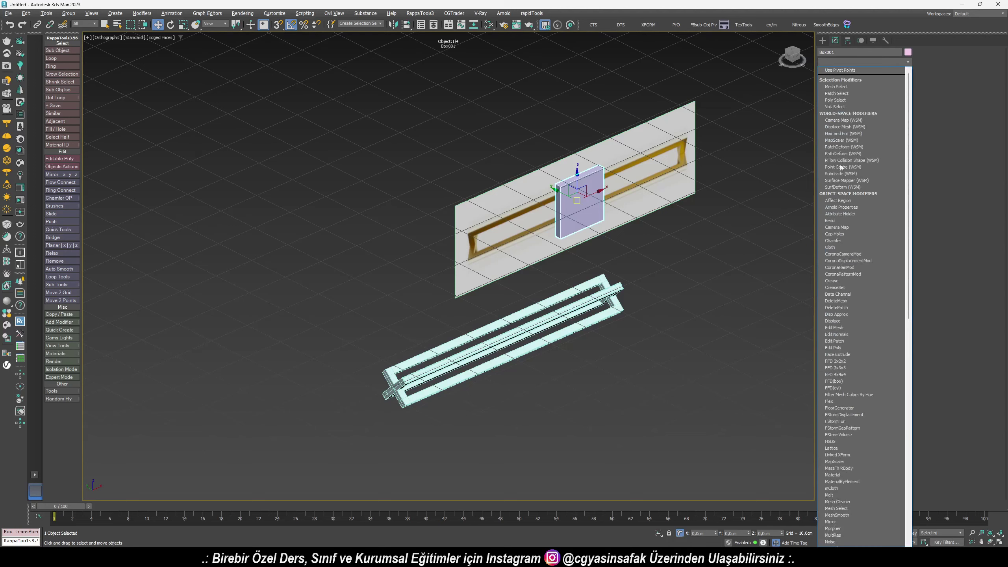
pyautogui.click(833, 240)
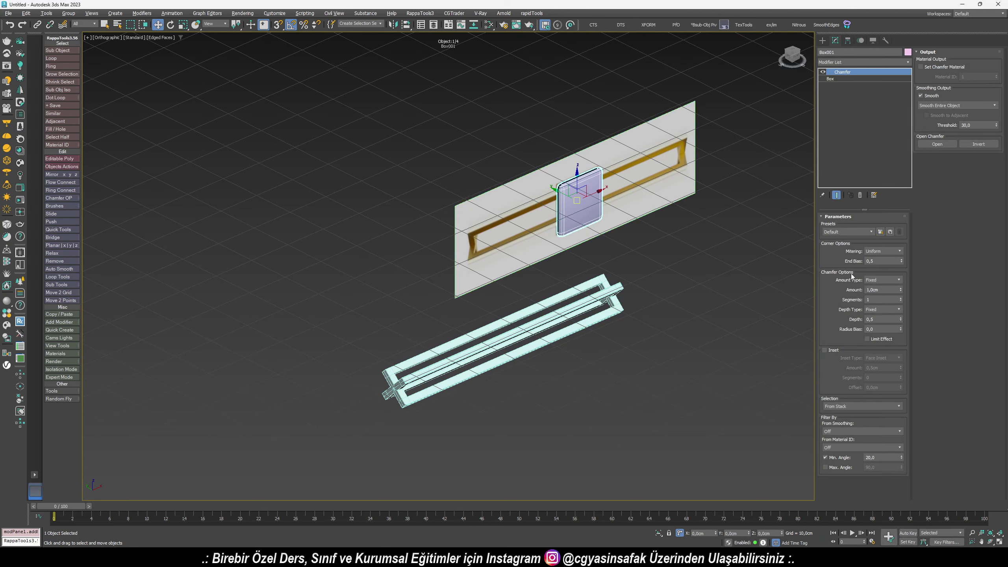
pyautogui.click(883, 292)
pyautogui.write('0,15')
pyautogui.press('Return')
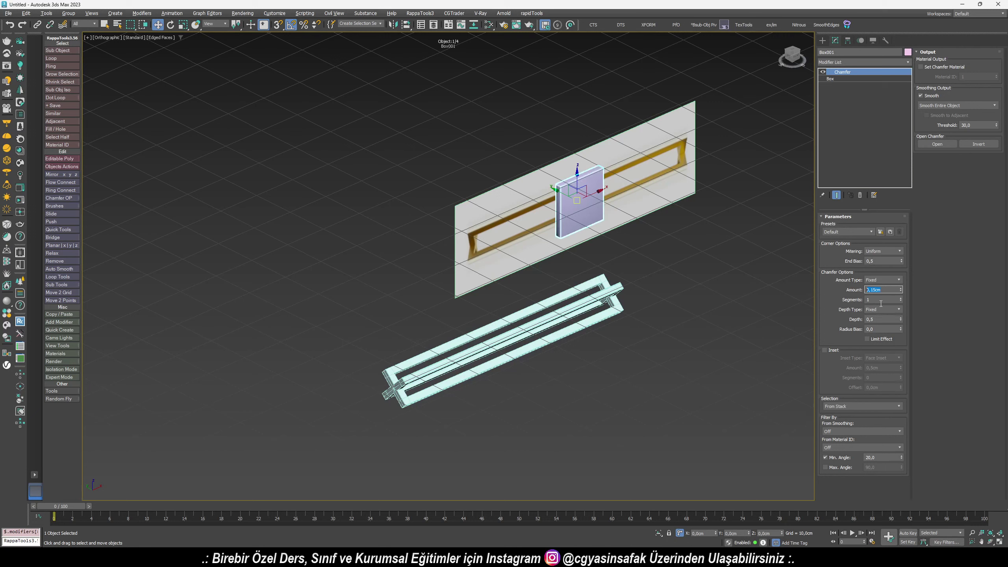
pyautogui.click(901, 298)
pyautogui.click(938, 105)
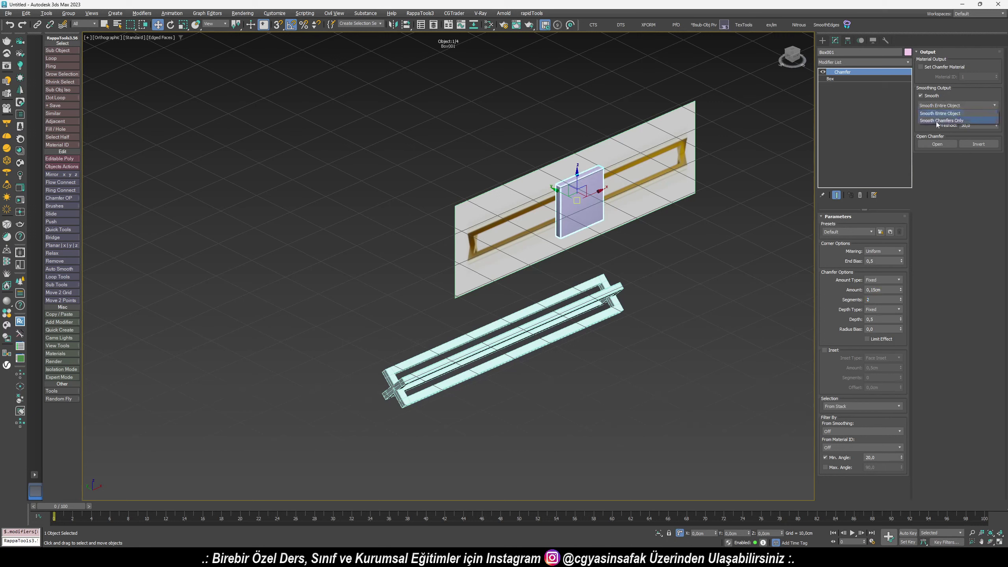
pyautogui.click(941, 120)
pyautogui.click(844, 430)
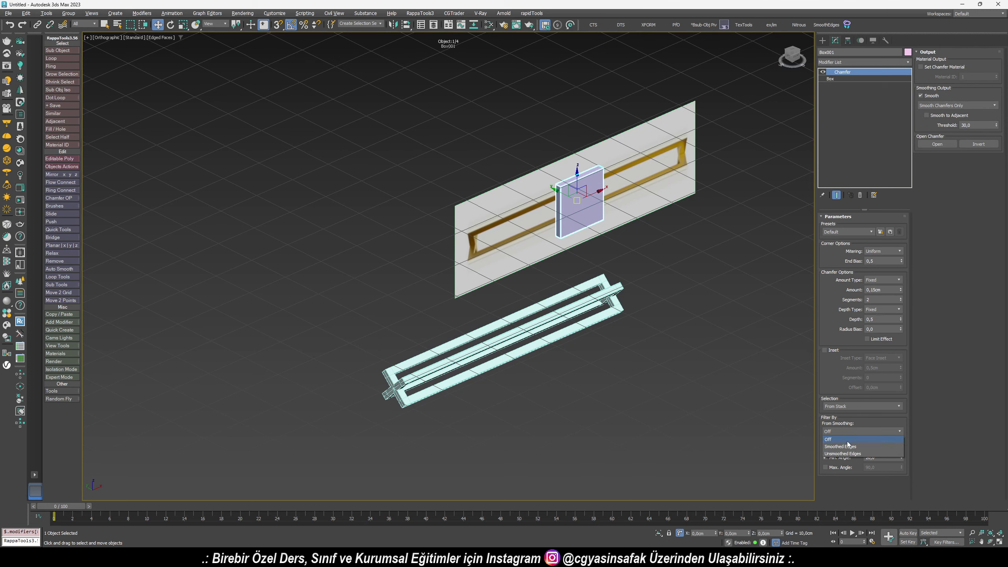
pyautogui.click(845, 451)
# Convert Box001 to an editable poly and check the cross-section dimension sketch
pyautogui.rightClick(570, 187)
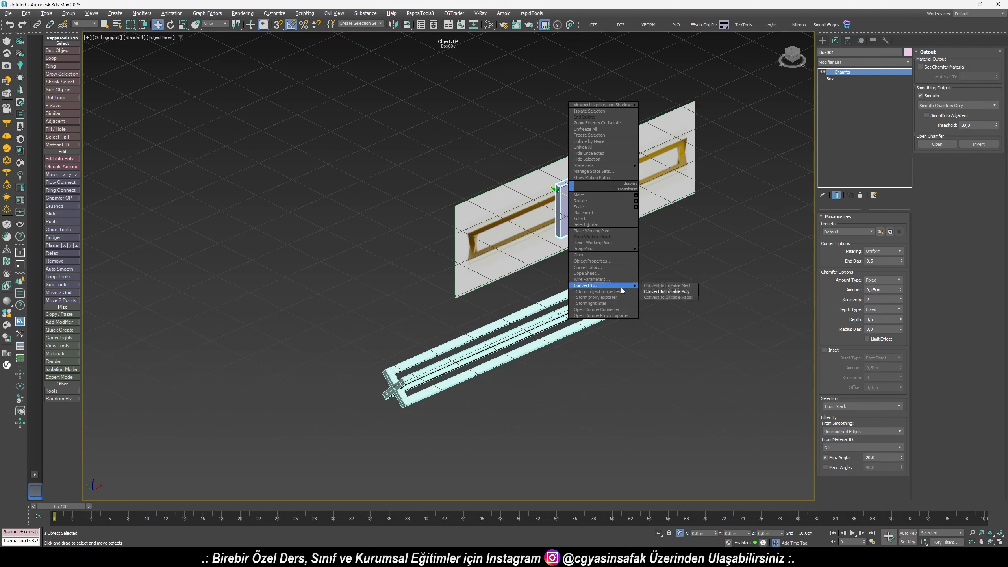
pyautogui.click(670, 293)
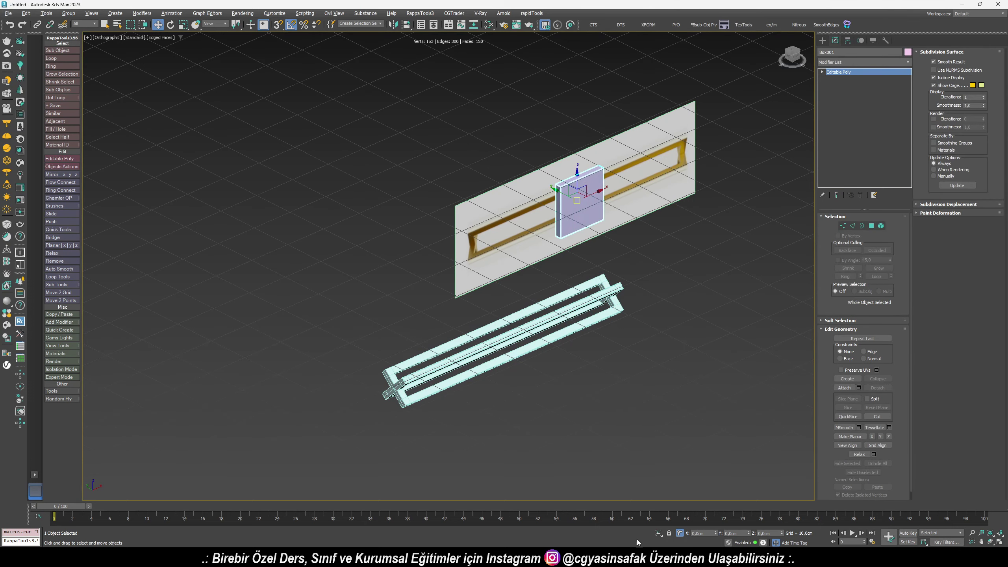
pyautogui.hotkey('alt', 'Tab')
pyautogui.press('Left')
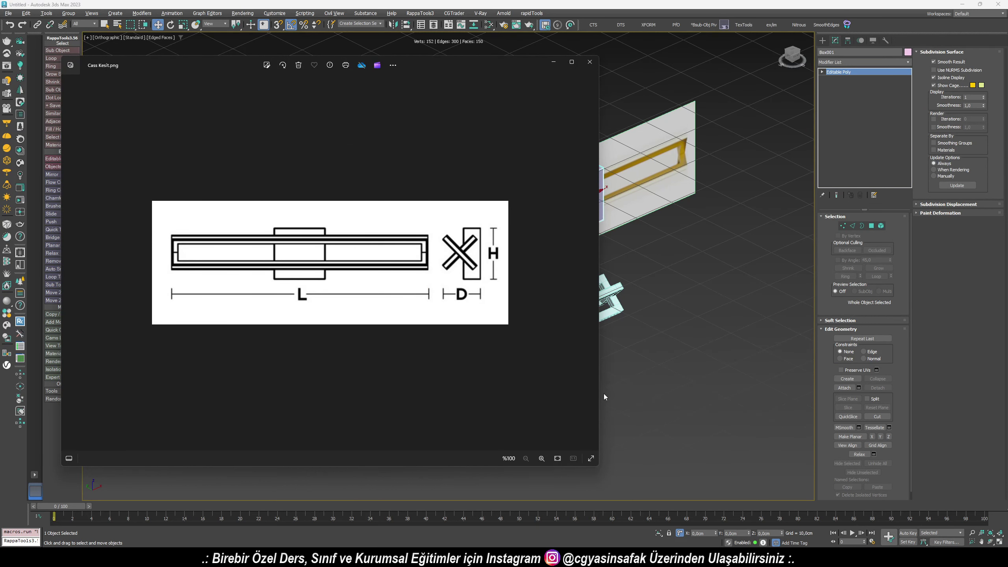
pyautogui.hotkey('alt', 'Tab')
# Align the Group001 bar frame onto the wall plate and set its depth against the plate
pyautogui.click(709, 256)
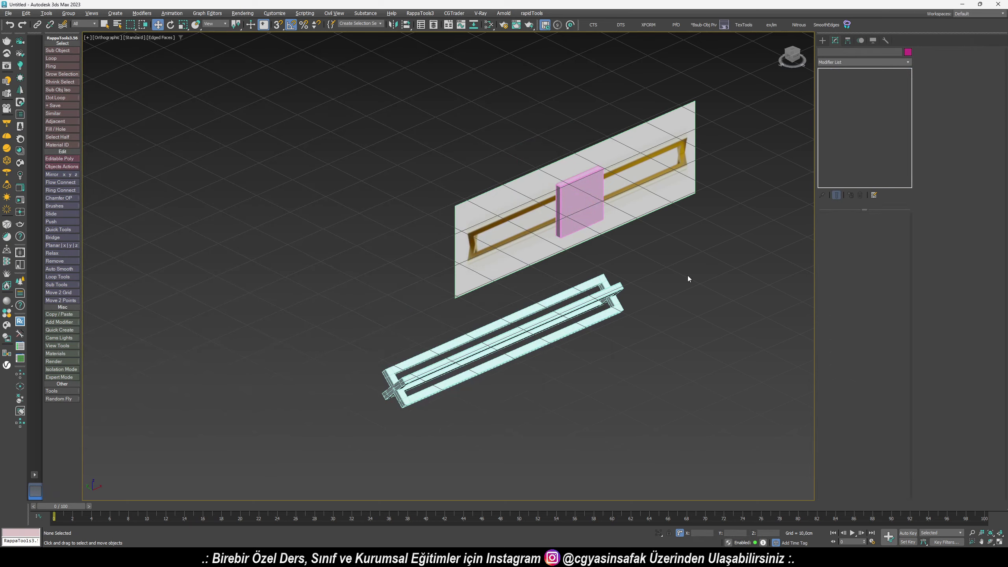
pyautogui.click(578, 310)
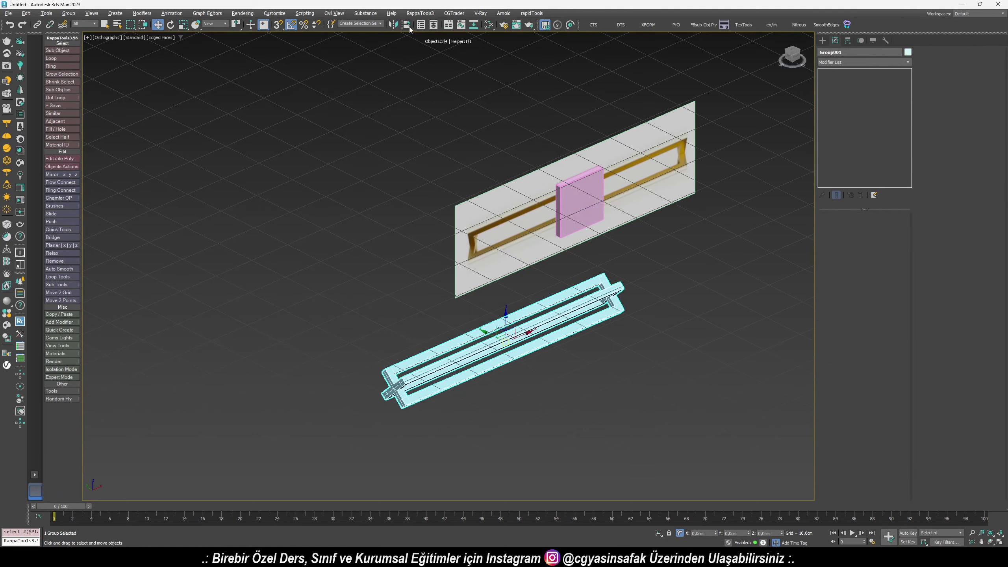
pyautogui.click(580, 207)
pyautogui.moveTo(581, 207)
pyautogui.keyDown('alt'); pyautogui.mouseDown(button='middle')
pyautogui.moveTo(452, 254)
pyautogui.moveTo(469, 257)
pyautogui.mouseUp(button='middle'); pyautogui.keyUp('alt')
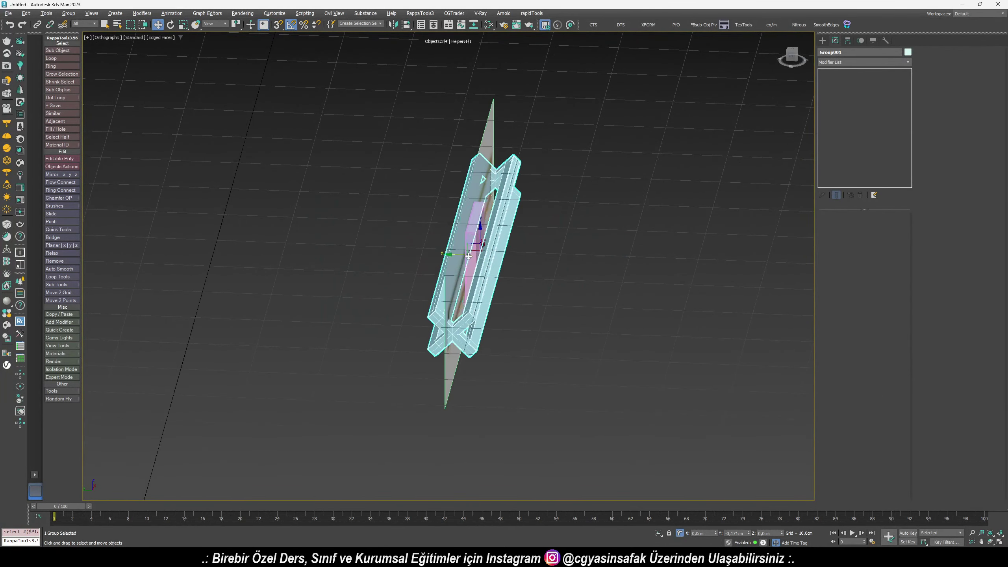
pyautogui.moveTo(468, 256); pyautogui.dragTo(510, 298)
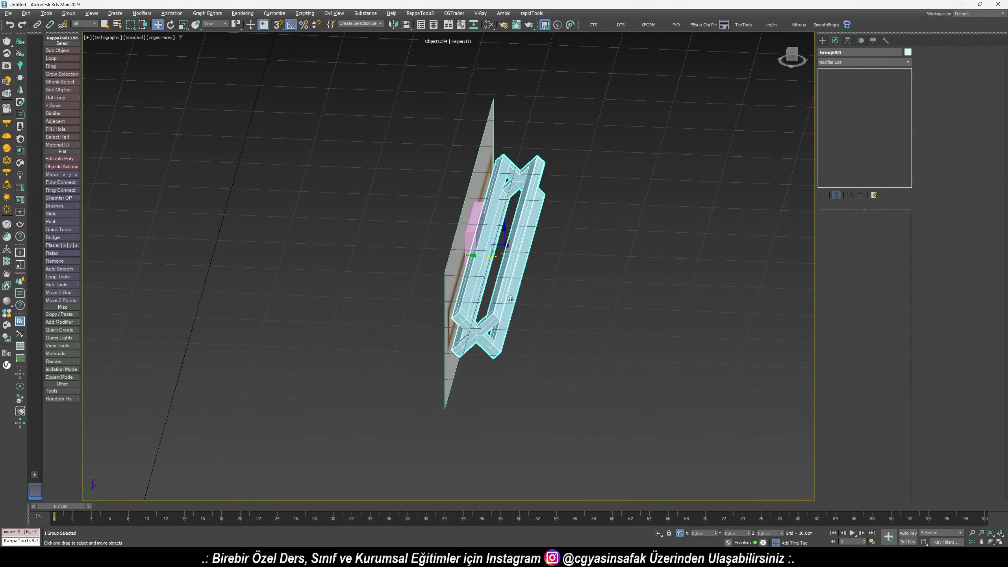
# Check the frame position, undo the slight depth nudge, and delete the reference plane Plane001
pyautogui.moveTo(511, 298)
pyautogui.keyDown('alt'); pyautogui.mouseDown(button='middle')
pyautogui.moveTo(493, 278)
pyautogui.moveTo(499, 262)
pyautogui.mouseUp(button='middle'); pyautogui.keyUp('alt')
pyautogui.scroll(3, 483, 288)
pyautogui.moveTo(501, 262); pyautogui.dragTo(500, 262)
pyautogui.scroll(-3, 500, 262)
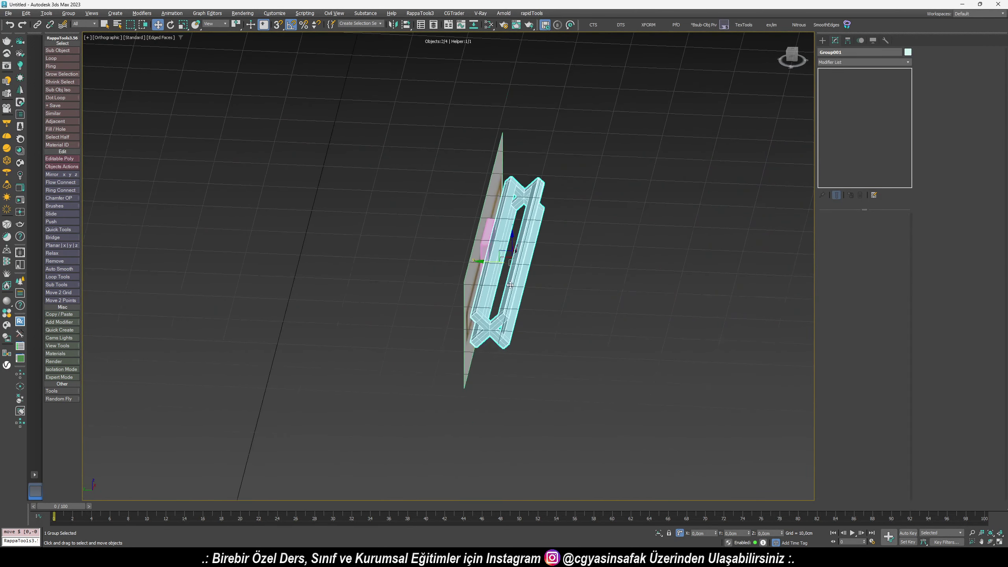
pyautogui.keyDown('alt'); pyautogui.moveTo(500, 262); pyautogui.dragTo(485, 272, button='middle'); pyautogui.keyUp('alt')
pyautogui.hotkey('ctrl', 'z')
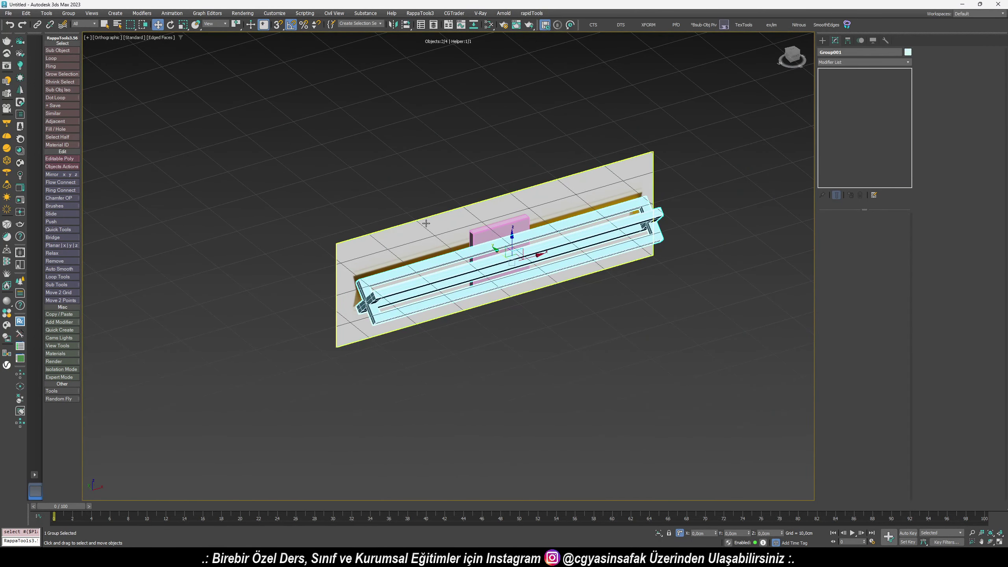
pyautogui.click(369, 243)
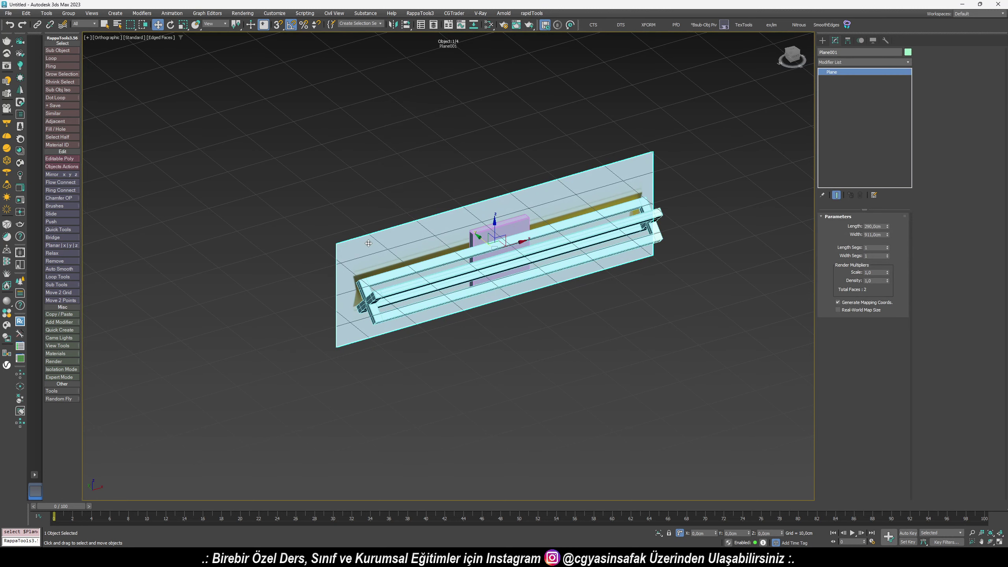
pyautogui.press('Delete')
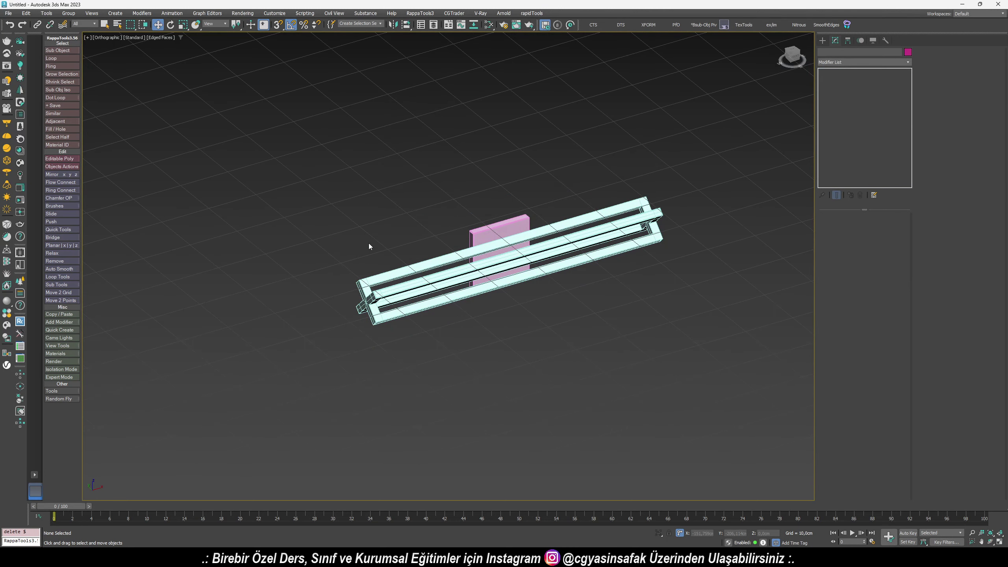
# Switch to the Perspective view and set the viewport shading to Clay
pyautogui.press('p')
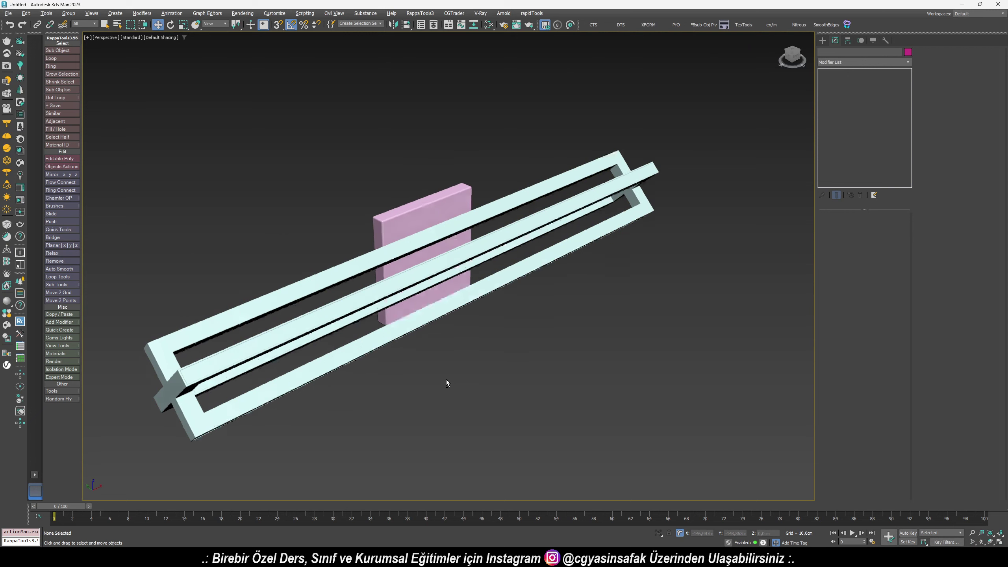
pyautogui.moveTo(446, 379)
pyautogui.keyDown('alt'); pyautogui.mouseDown(button='middle')
pyautogui.moveTo(439, 344)
pyautogui.moveTo(436, 361)
pyautogui.mouseUp(button='middle'); pyautogui.keyUp('alt')
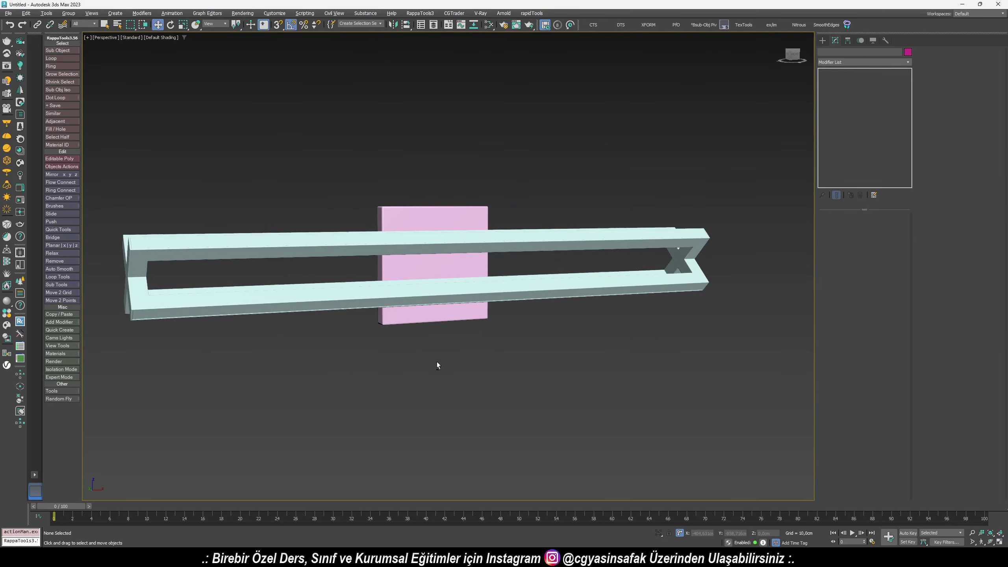
pyautogui.click(161, 37)
pyautogui.click(167, 92)
# Orbit around the light to inspect the frame, crossed ends and wall plate from all sides
pyautogui.moveTo(370, 233)
pyautogui.keyDown('alt'); pyautogui.mouseDown(button='middle')
pyautogui.moveTo(366, 252)
pyautogui.moveTo(331, 239)
pyautogui.mouseUp(button='middle'); pyautogui.keyUp('alt')
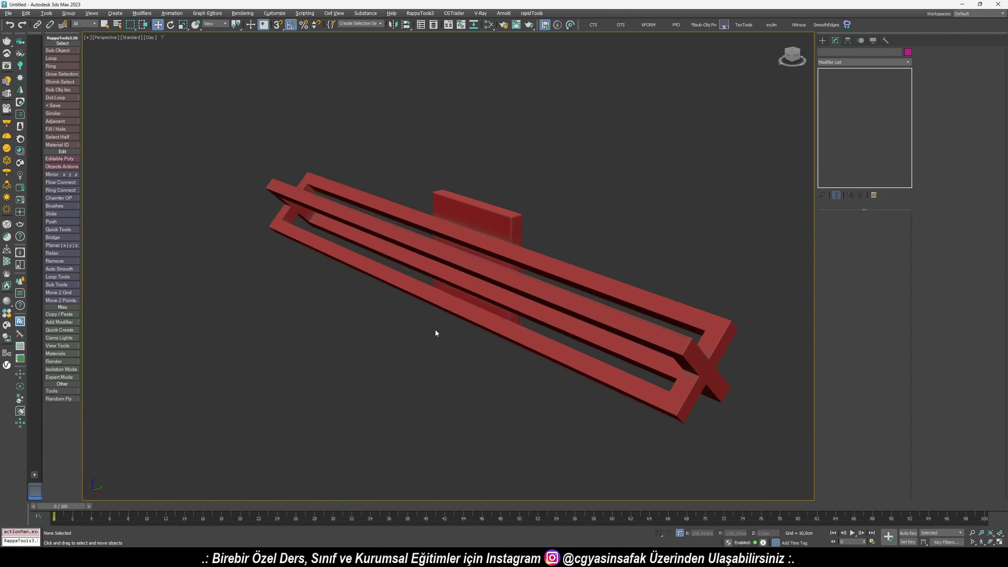
pyautogui.moveTo(435, 329)
pyautogui.keyDown('alt'); pyautogui.mouseDown(button='middle')
pyautogui.moveTo(426, 305)
pyautogui.moveTo(422, 320)
pyautogui.mouseUp(button='middle'); pyautogui.keyUp('alt')
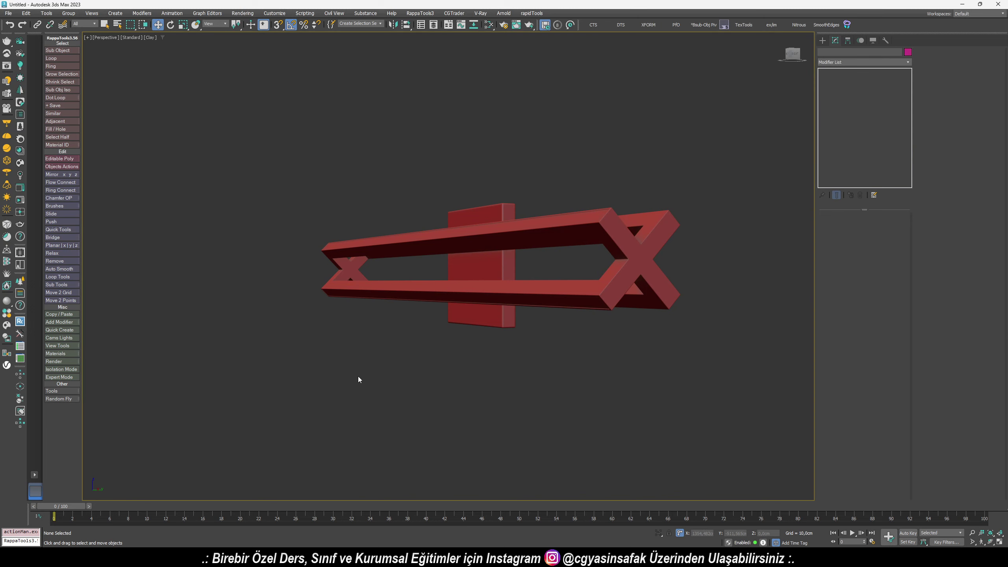
pyautogui.moveTo(395, 371)
pyautogui.keyDown('alt'); pyautogui.mouseDown(button='middle')
pyautogui.moveTo(536, 349)
pyautogui.moveTo(562, 356)
pyautogui.moveTo(507, 359)
pyautogui.moveTo(532, 343)
pyautogui.mouseUp(button='middle'); pyautogui.keyUp('alt')
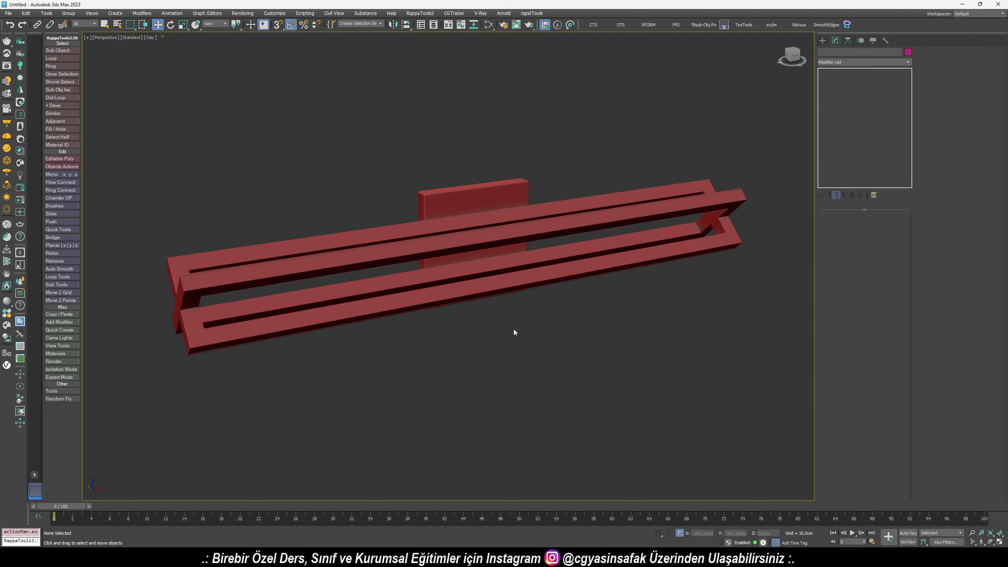
pyautogui.moveTo(513, 333)
pyautogui.keyDown('alt'); pyautogui.mouseDown(button='middle')
pyautogui.moveTo(522, 353)
pyautogui.moveTo(549, 354)
pyautogui.moveTo(532, 355)
pyautogui.mouseUp(button='middle'); pyautogui.keyUp('alt')
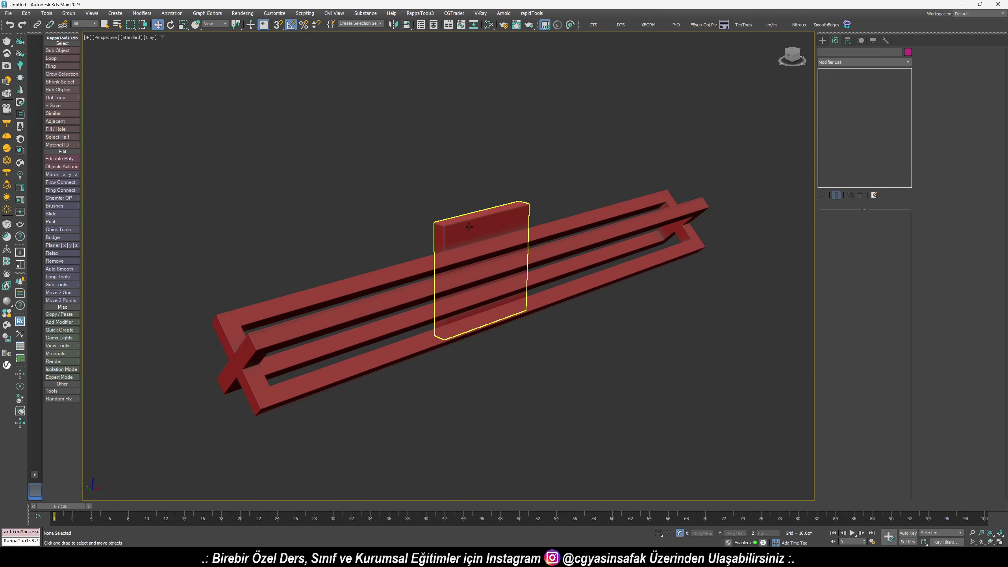
pyautogui.moveTo(610, 387)
pyautogui.keyDown('alt'); pyautogui.mouseDown(button='middle')
pyautogui.moveTo(652, 380)
pyautogui.moveTo(617, 383)
pyautogui.mouseUp(button='middle'); pyautogui.keyUp('alt')
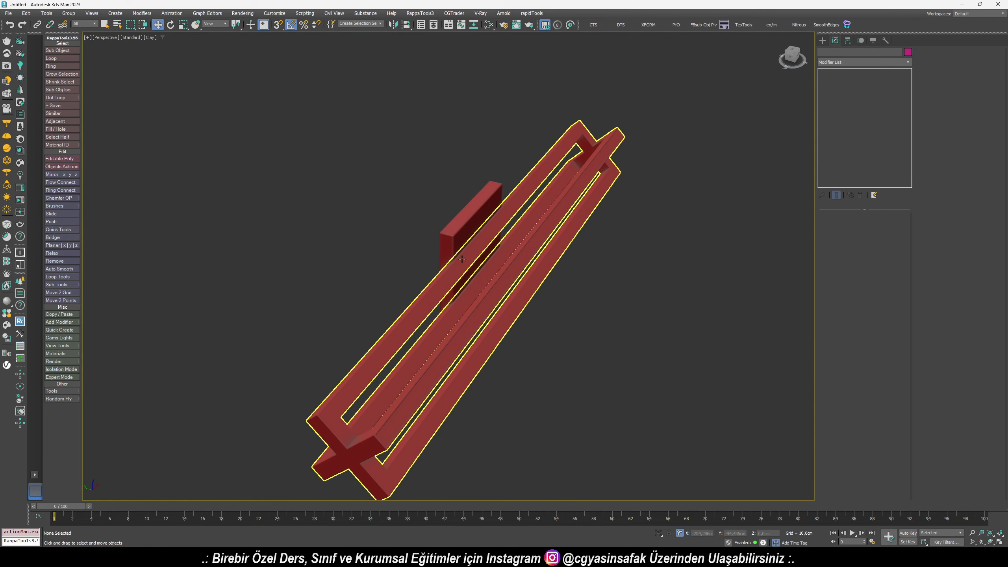
pyautogui.moveTo(558, 283)
pyautogui.keyDown('alt'); pyautogui.mouseDown(button='middle')
pyautogui.moveTo(547, 265)
pyautogui.moveTo(575, 331)
pyautogui.moveTo(477, 342)
pyautogui.moveTo(523, 330)
pyautogui.moveTo(583, 333)
pyautogui.moveTo(565, 331)
pyautogui.moveTo(611, 348)
pyautogui.moveTo(567, 352)
pyautogui.mouseUp(button='middle'); pyautogui.keyUp('alt')
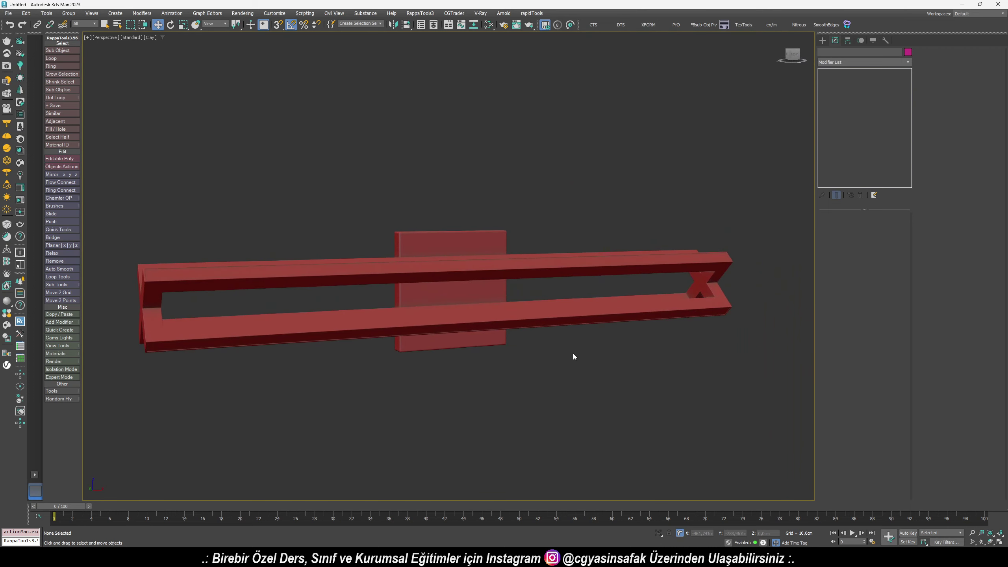